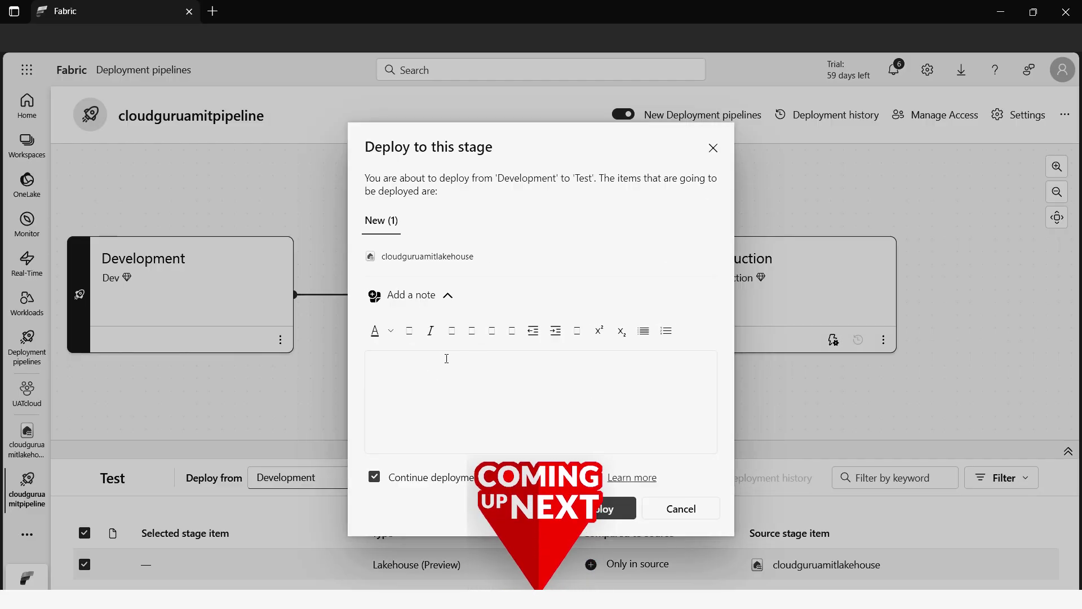
Step: Complete the deployment note as "Moving data to test environment" and deploy cloudguruamitlakehouse from Development to Test
{"action": "type", "text": "ronment"}
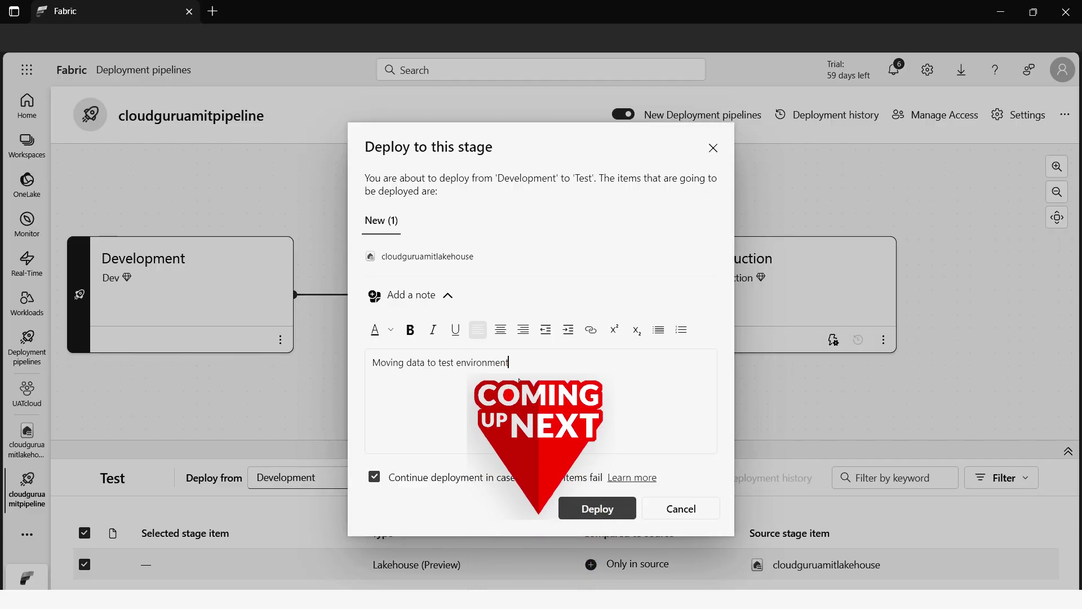
{"action": "left_click", "coordinate": [598, 508]}
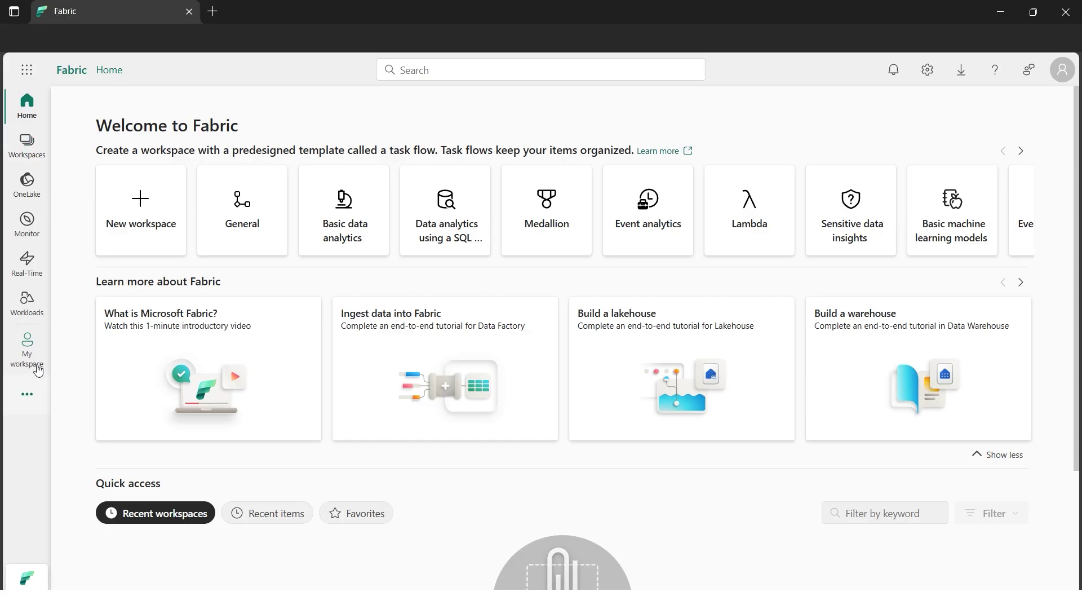
Step: Create a workspace named Dev, accepting the trial offer and dismissing the introductory notices
{"action": "left_click", "coordinate": [37, 159]}
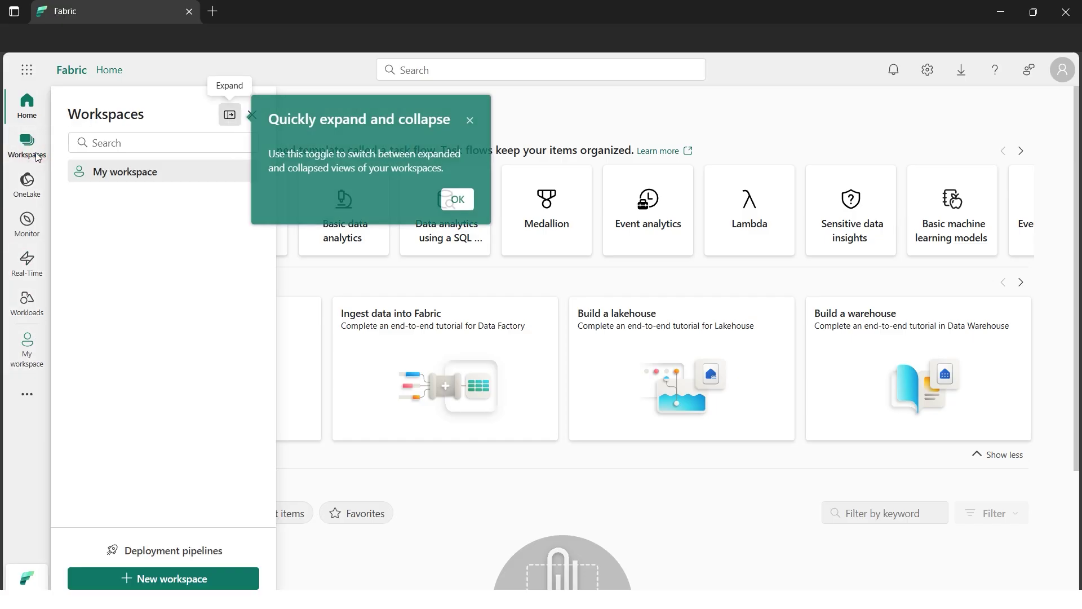
{"action": "left_click", "coordinate": [466, 200]}
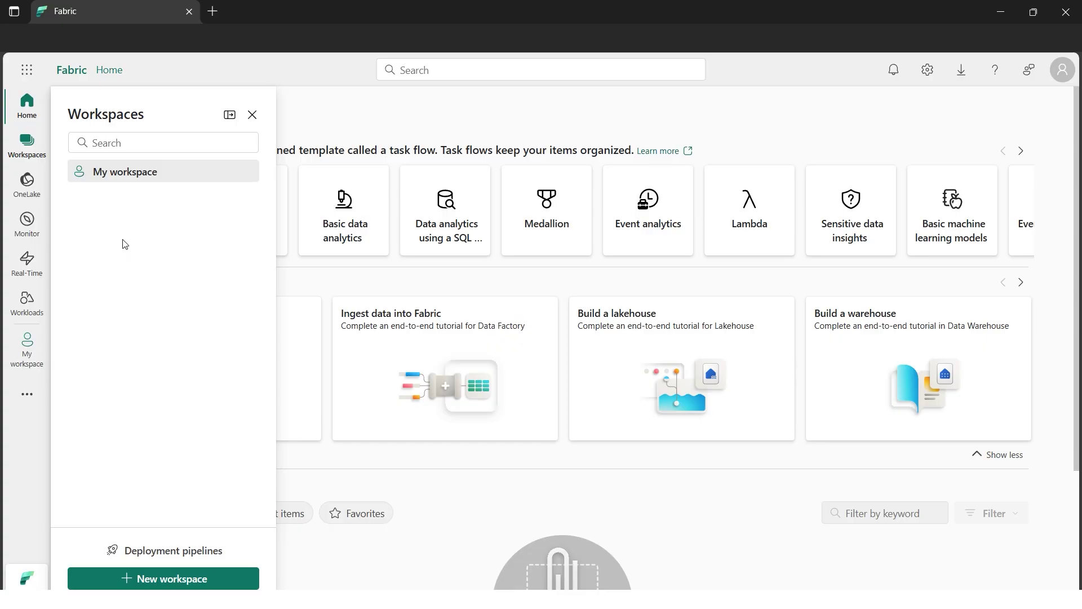
{"action": "left_click", "coordinate": [162, 581]}
{"action": "left_click", "coordinate": [688, 159]}
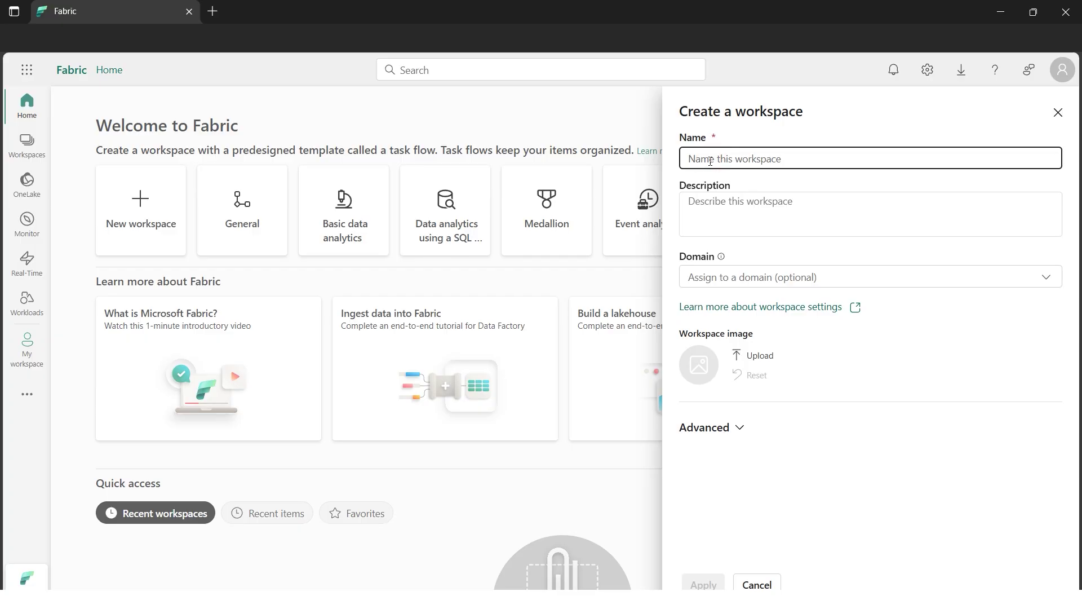
{"action": "type", "text": "Dev"}
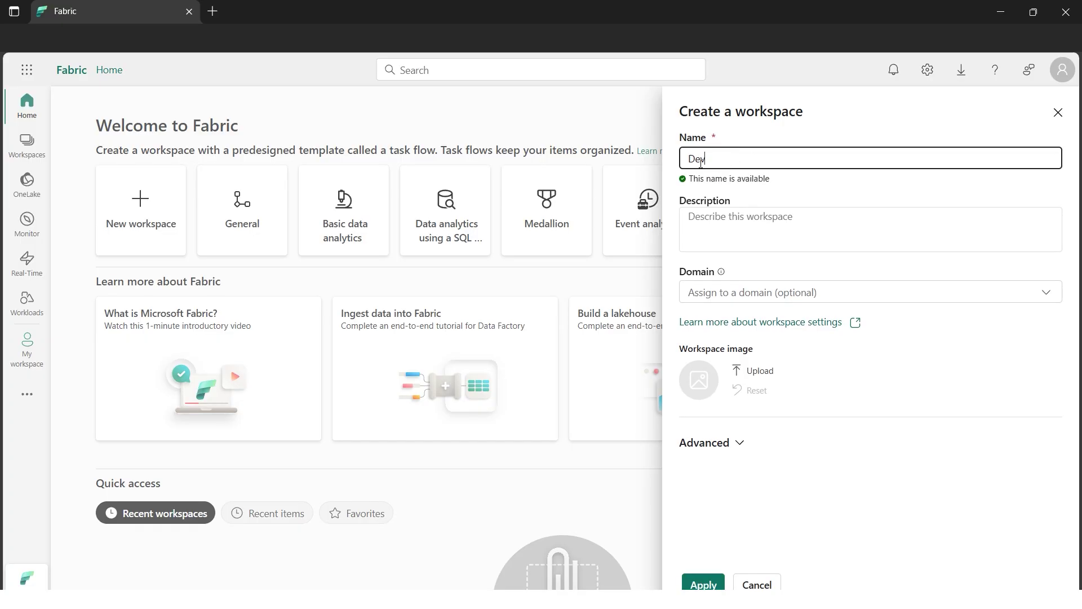
{"action": "left_click", "coordinate": [706, 586]}
{"action": "left_click", "coordinate": [769, 414]}
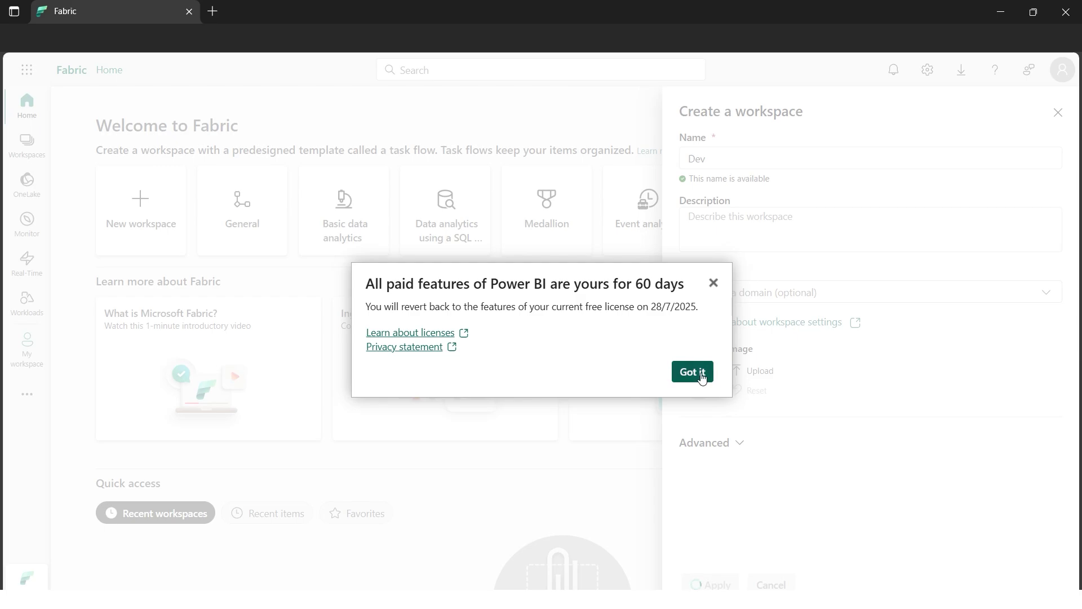
{"action": "left_click", "coordinate": [692, 372]}
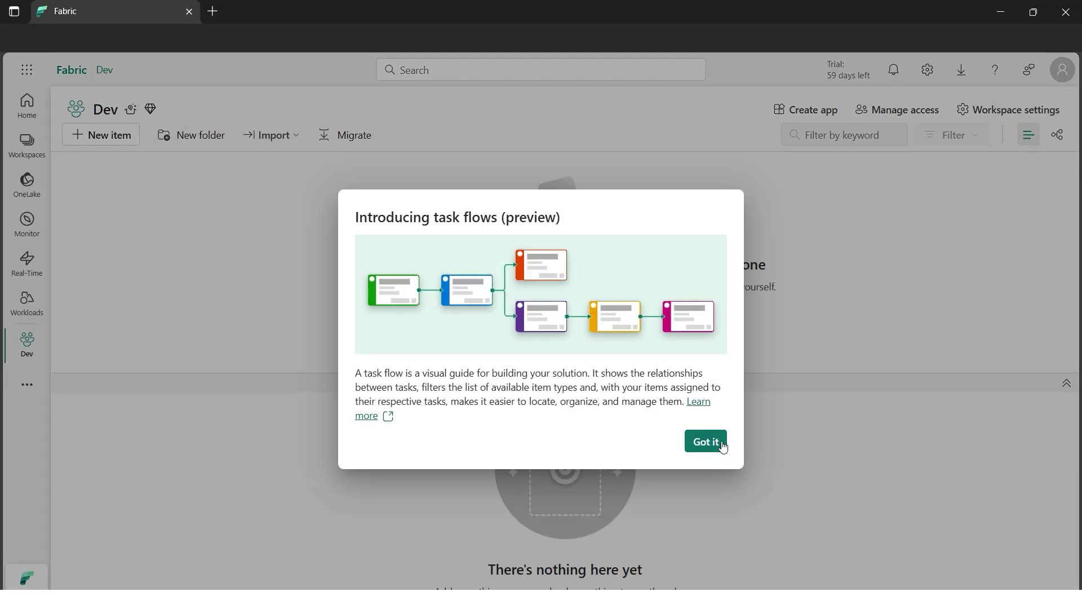
{"action": "left_click", "coordinate": [706, 441]}
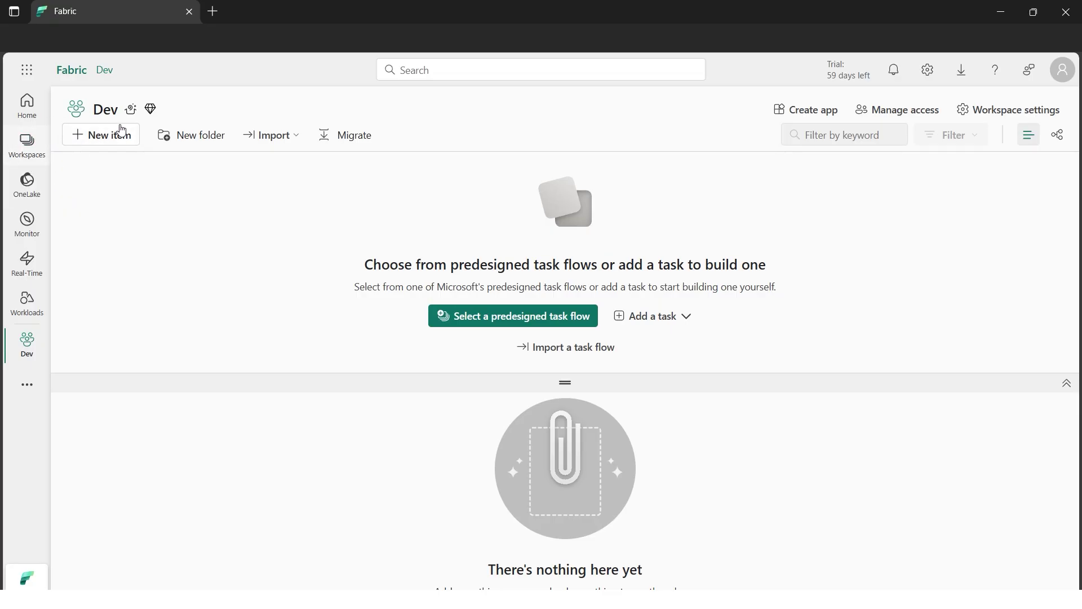
Step: Create a second workspace named UATcloud
{"action": "left_click", "coordinate": [28, 144]}
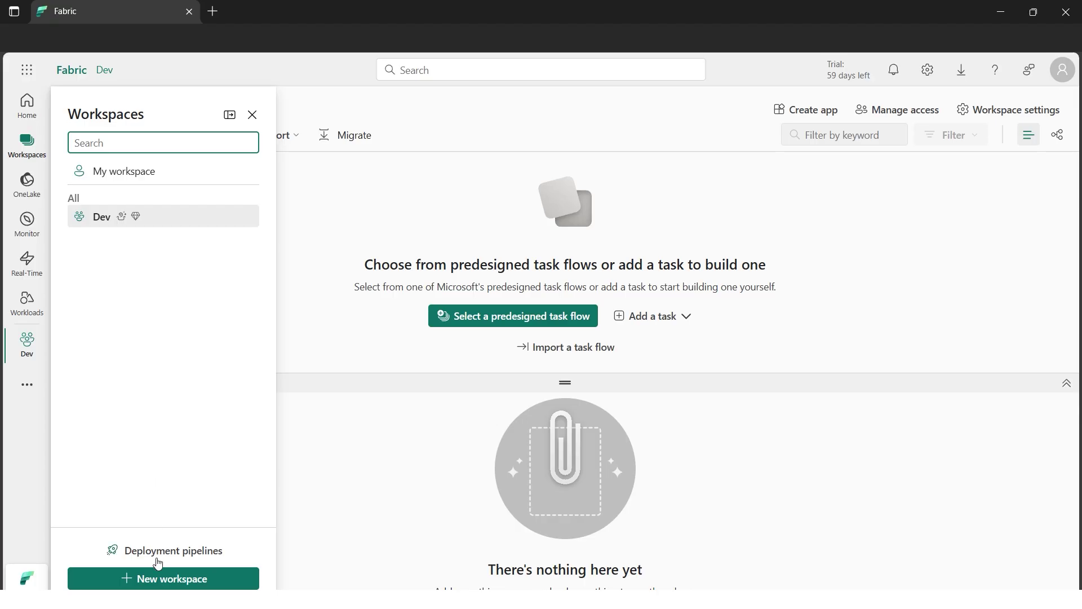
{"action": "left_click", "coordinate": [155, 579]}
{"action": "left_click", "coordinate": [733, 162]}
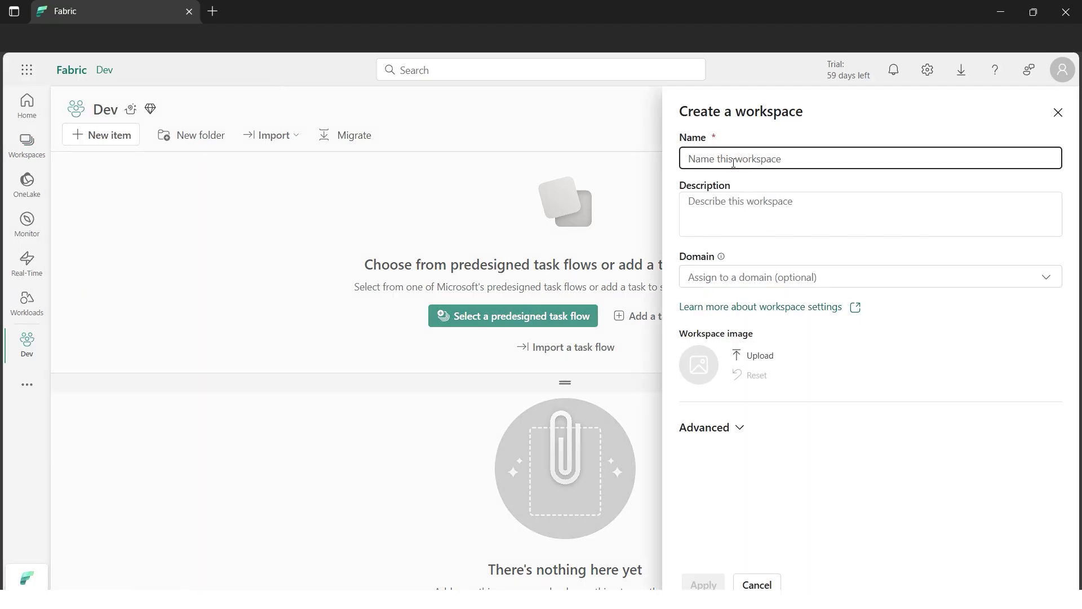
{"action": "type", "text": "UAT"}
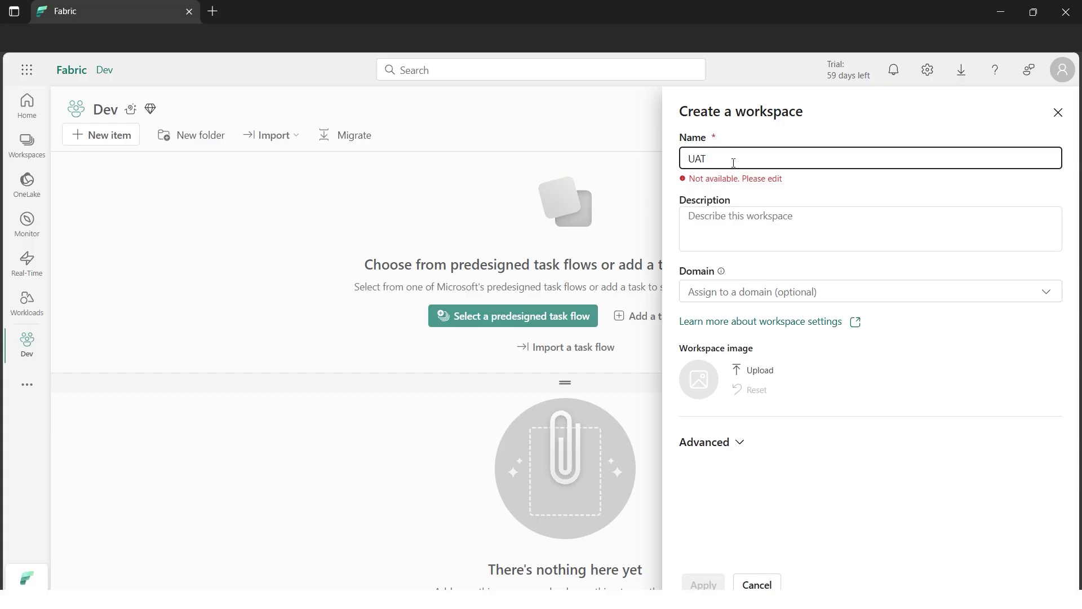
{"action": "type", "text": "d"}
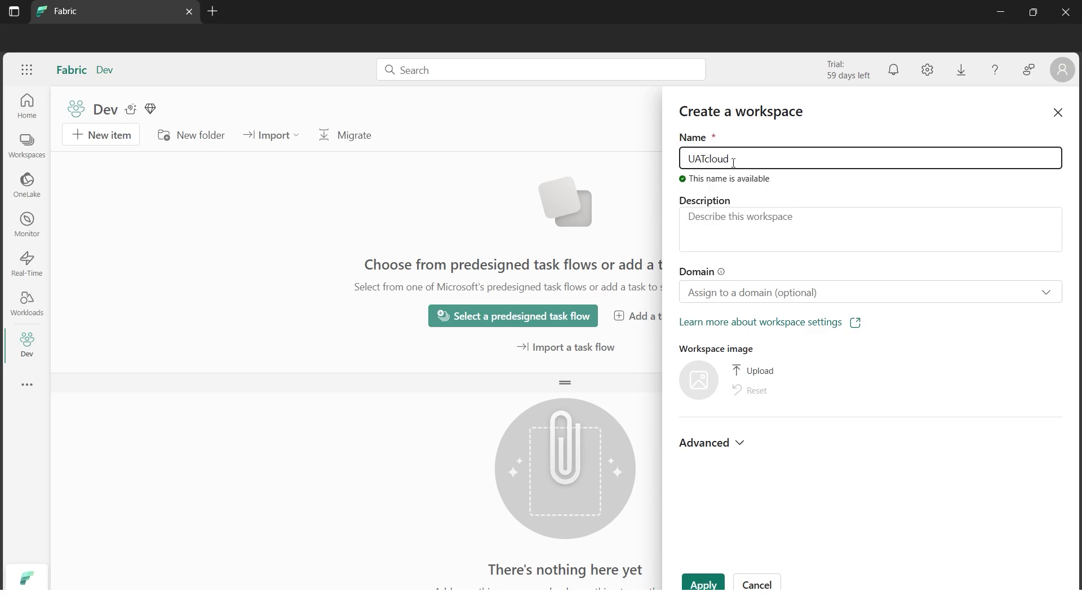
{"action": "left_click", "coordinate": [705, 584]}
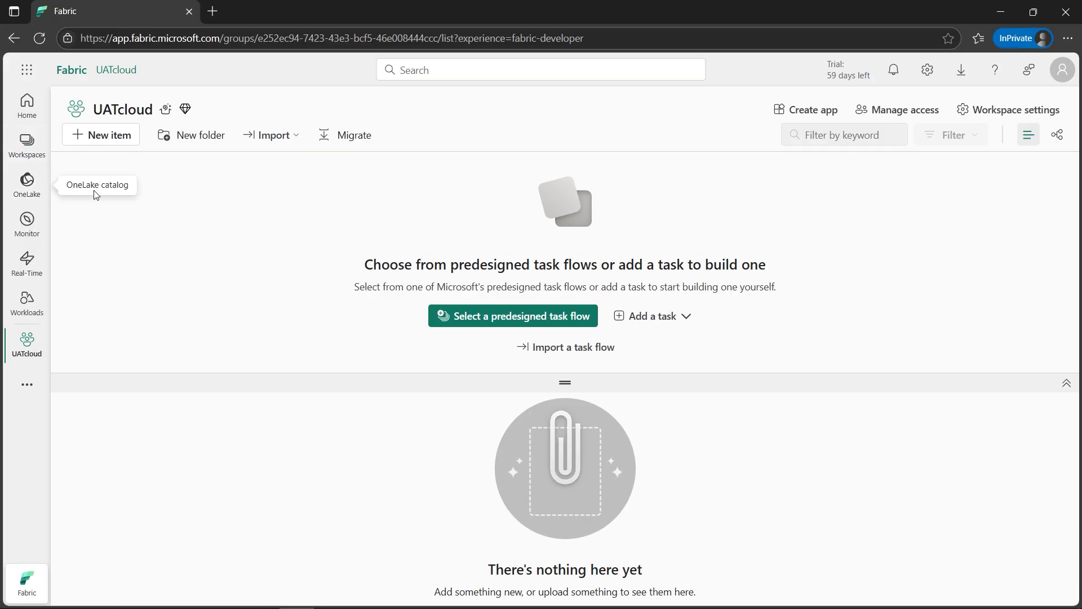
Step: Create a third workspace named Production
{"action": "left_click", "coordinate": [26, 146]}
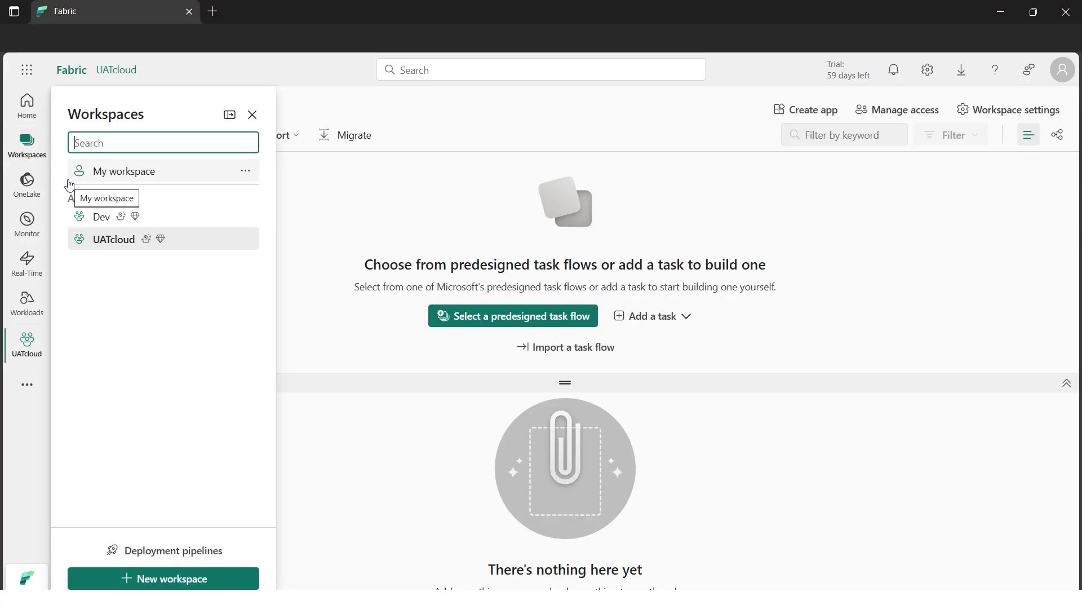
{"action": "left_click", "coordinate": [190, 580]}
{"action": "left_click", "coordinate": [702, 158]}
{"action": "type", "text": "Production"}
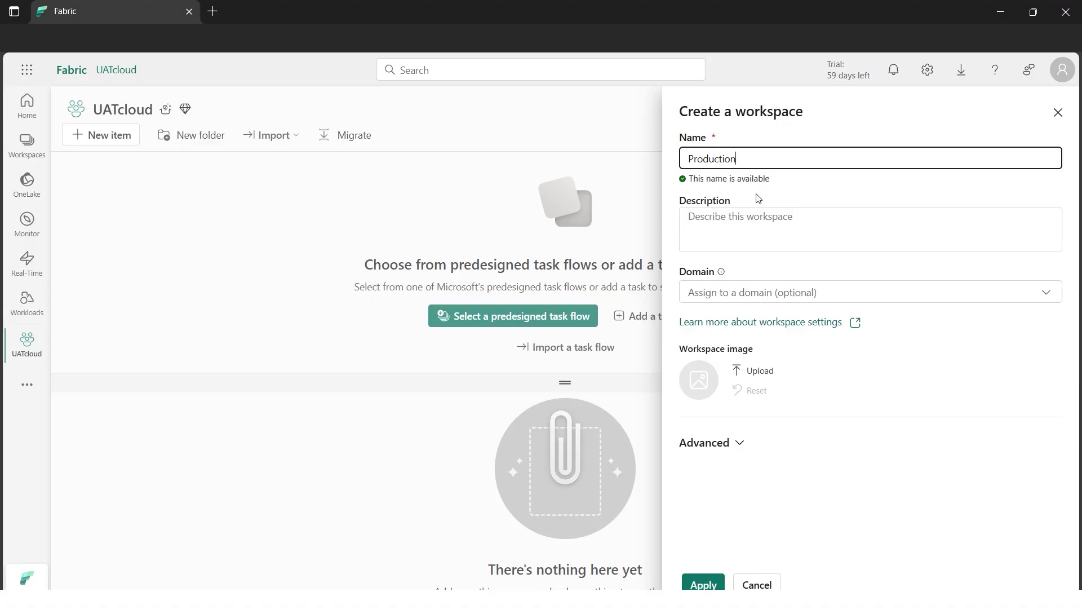
{"action": "left_click", "coordinate": [702, 585]}
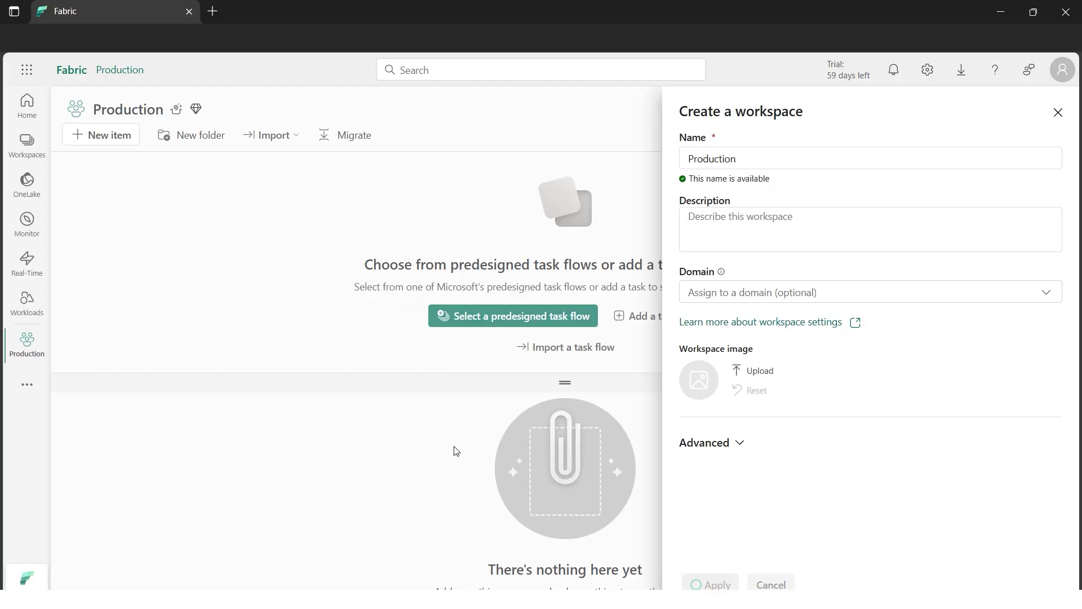
Step: Open the Dev workspace and go to the deployment pipelines page
{"action": "left_click", "coordinate": [23, 151]}
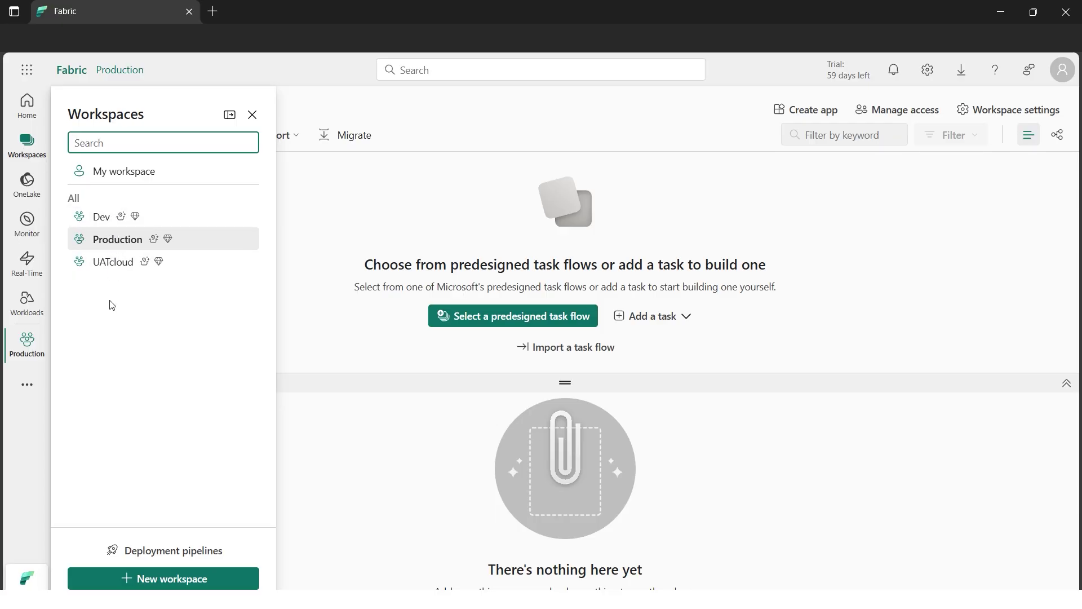
{"action": "left_click", "coordinate": [106, 219]}
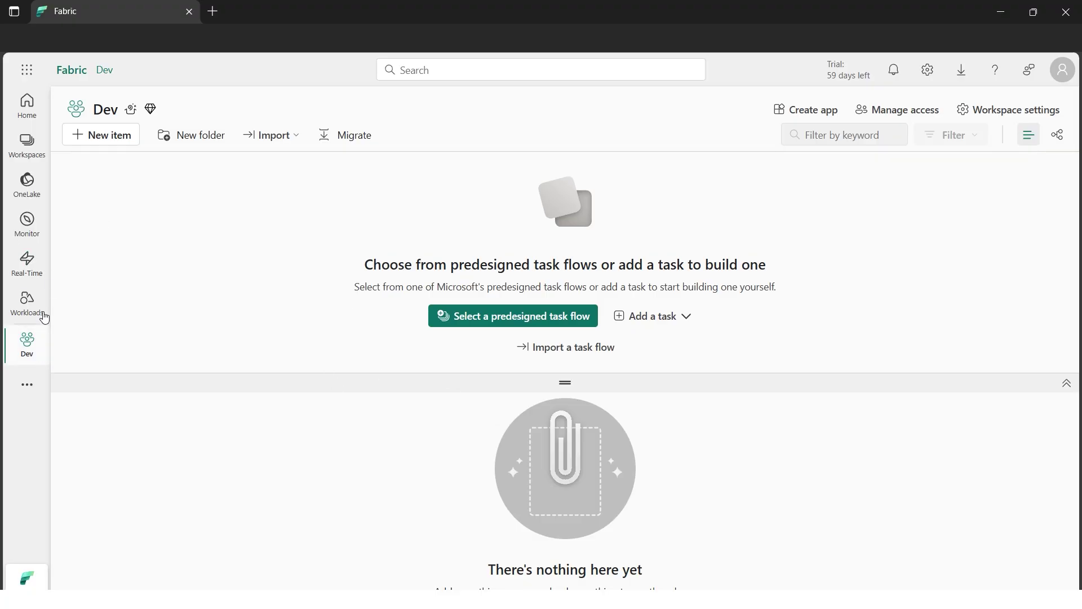
{"action": "left_click", "coordinate": [34, 163]}
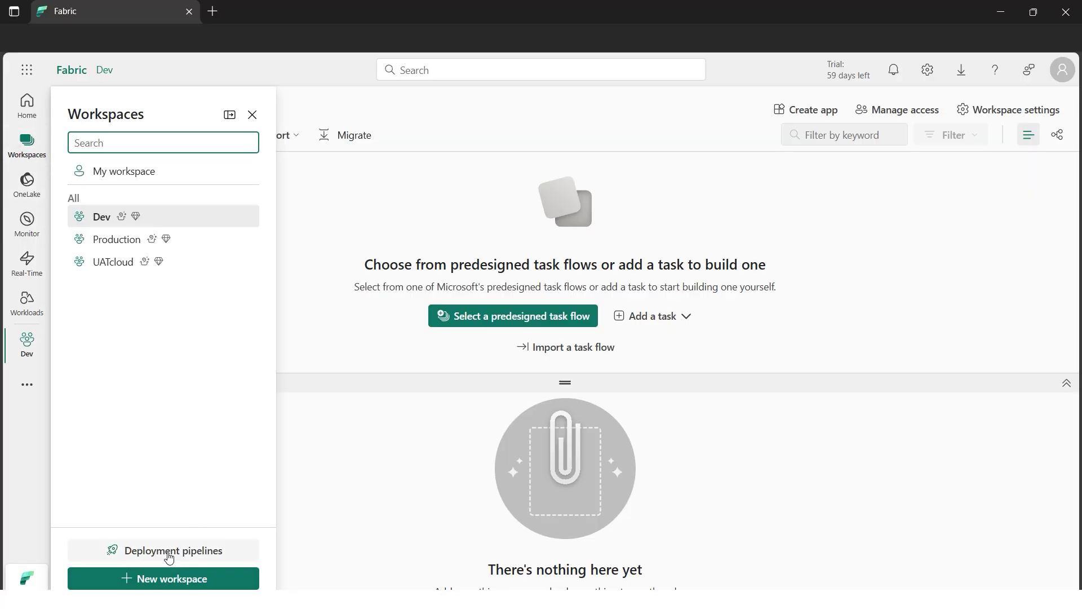
{"action": "left_click", "coordinate": [188, 556]}
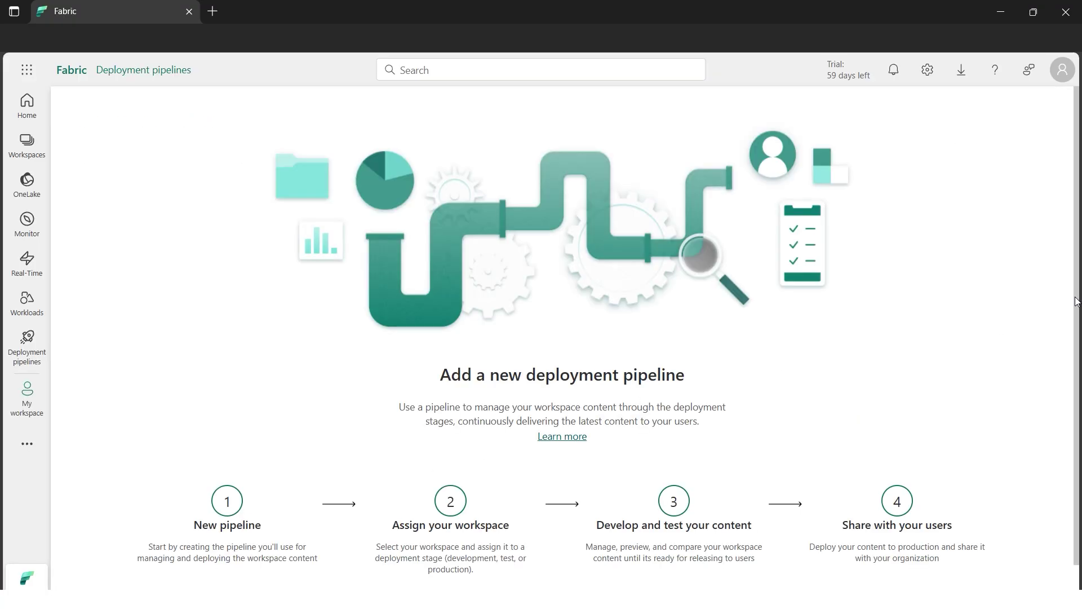
Step: Start a new deployment pipeline named cloudguruamitpipeline and continue to its stage layout
{"action": "left_click_drag", "start_coordinate": [1077, 302], "coordinate": [1074, 373]}
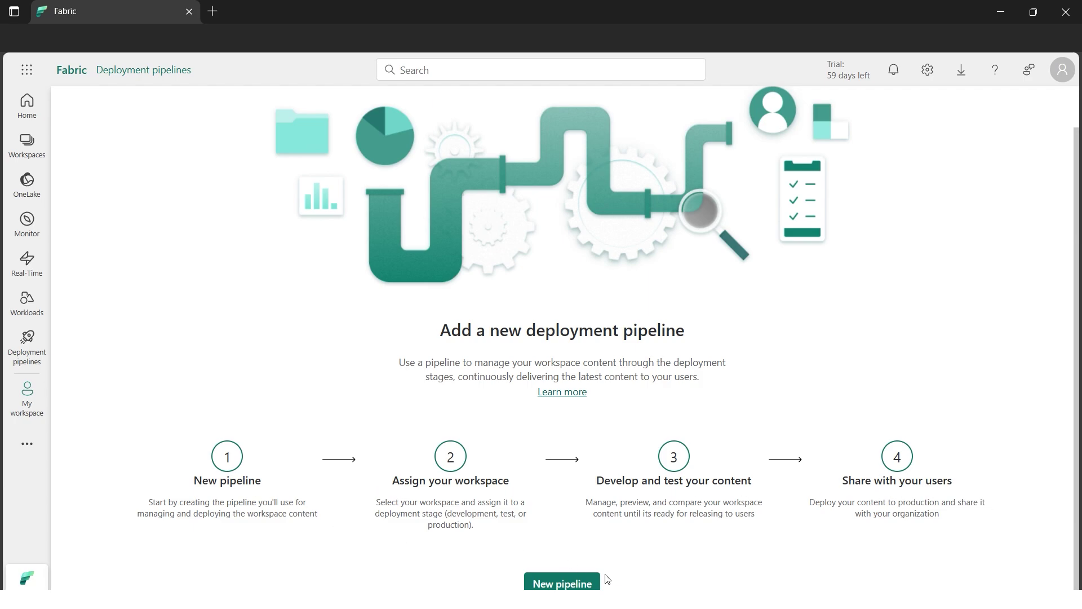
{"action": "left_click", "coordinate": [557, 583]}
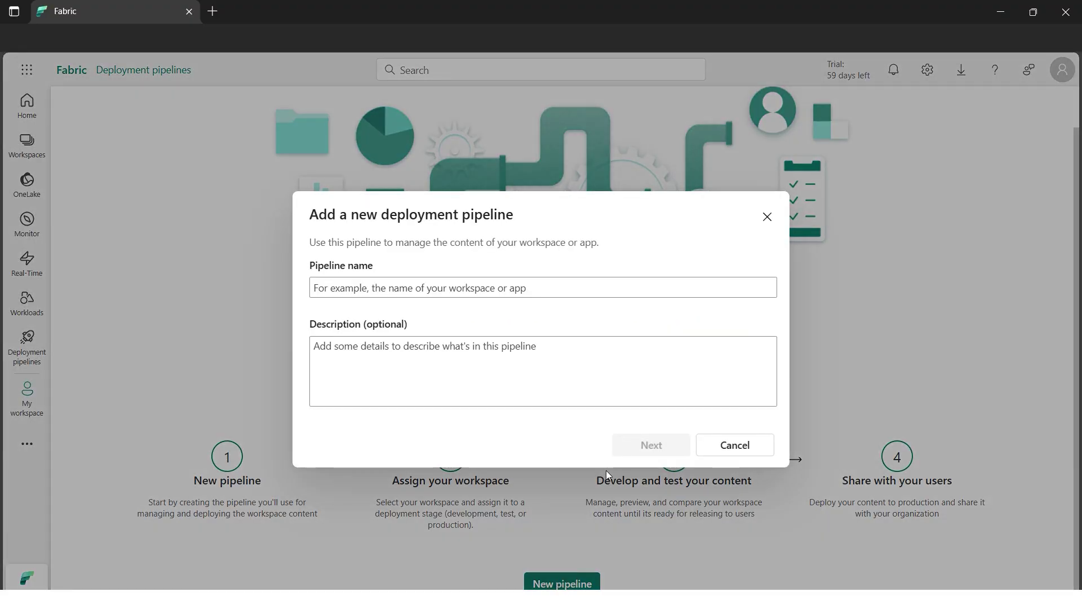
{"action": "left_click", "coordinate": [491, 286]}
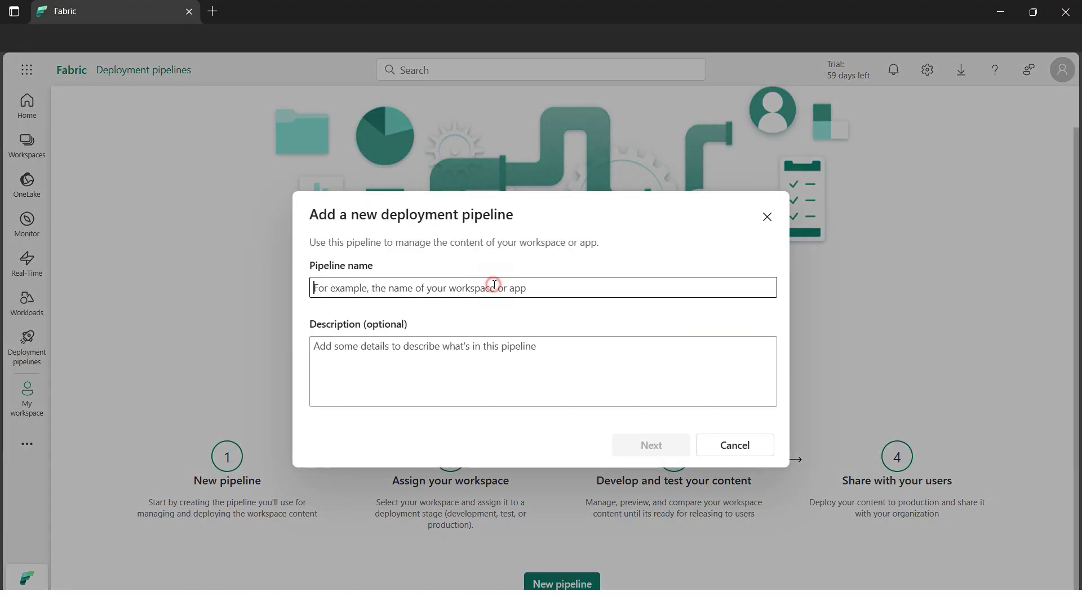
{"action": "type", "text": "cloudguruamitpipeline"}
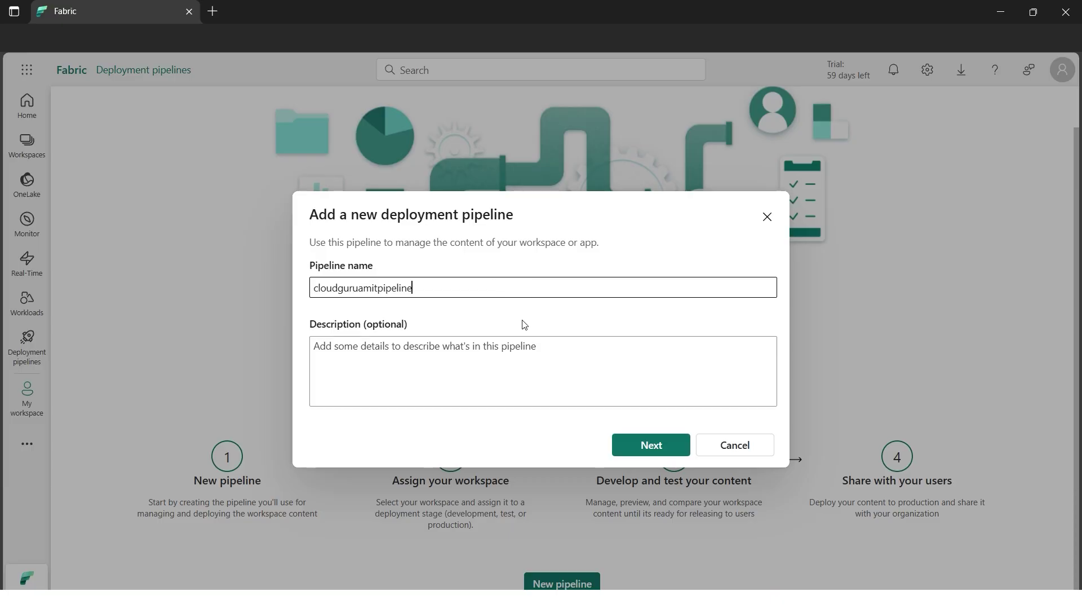
{"action": "left_click", "coordinate": [637, 444]}
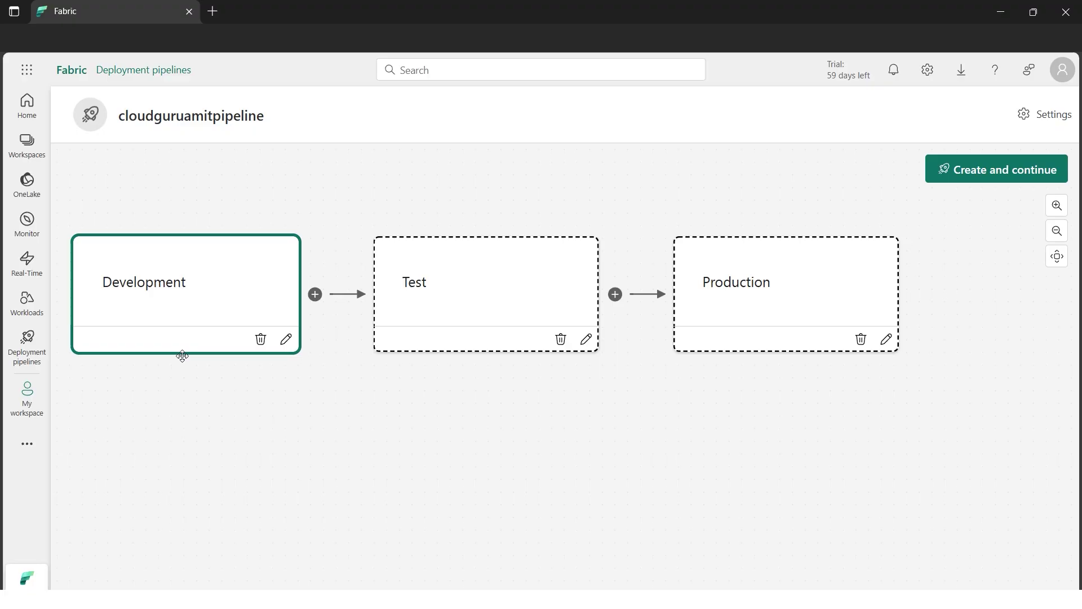
Step: Check the editable names of the Development and Test stages, keeping both as they are
{"action": "left_click", "coordinate": [186, 306]}
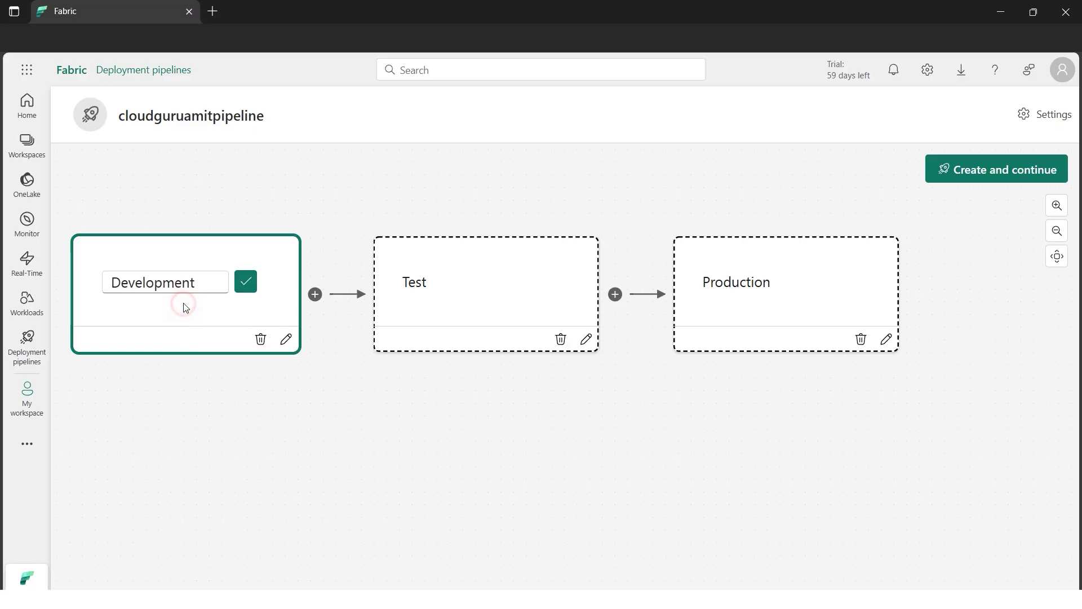
{"action": "left_click", "coordinate": [222, 283]}
{"action": "left_click", "coordinate": [248, 289]}
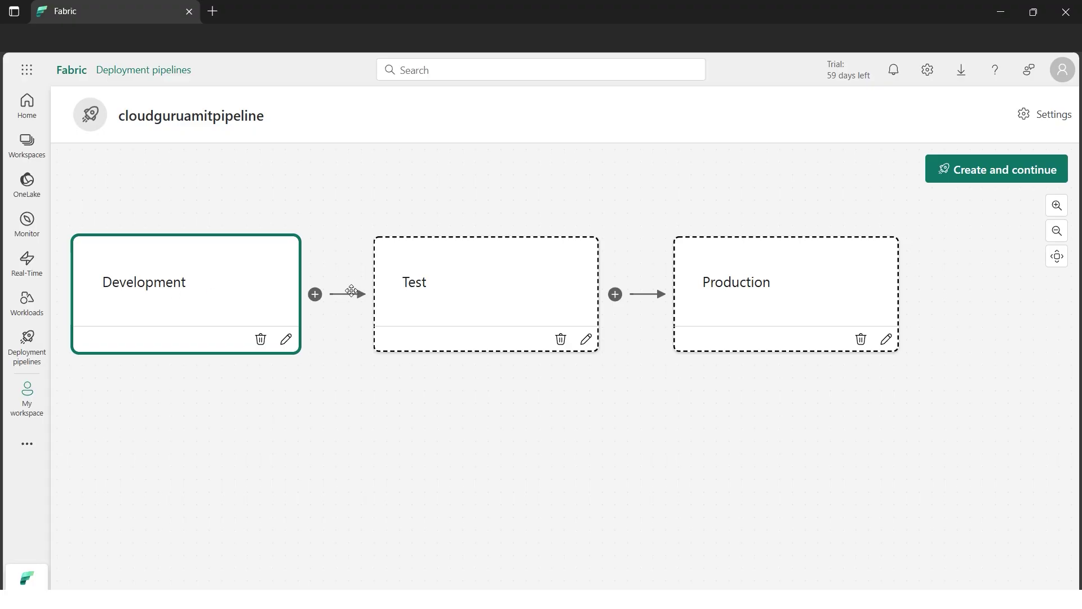
{"action": "left_click", "coordinate": [173, 288]}
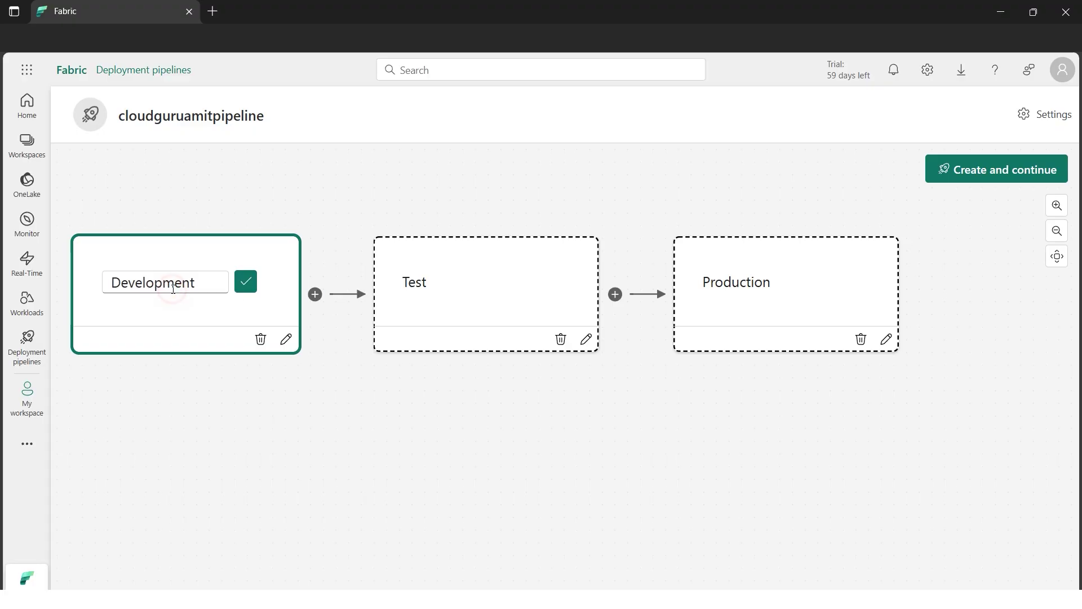
{"action": "left_click", "coordinate": [247, 287]}
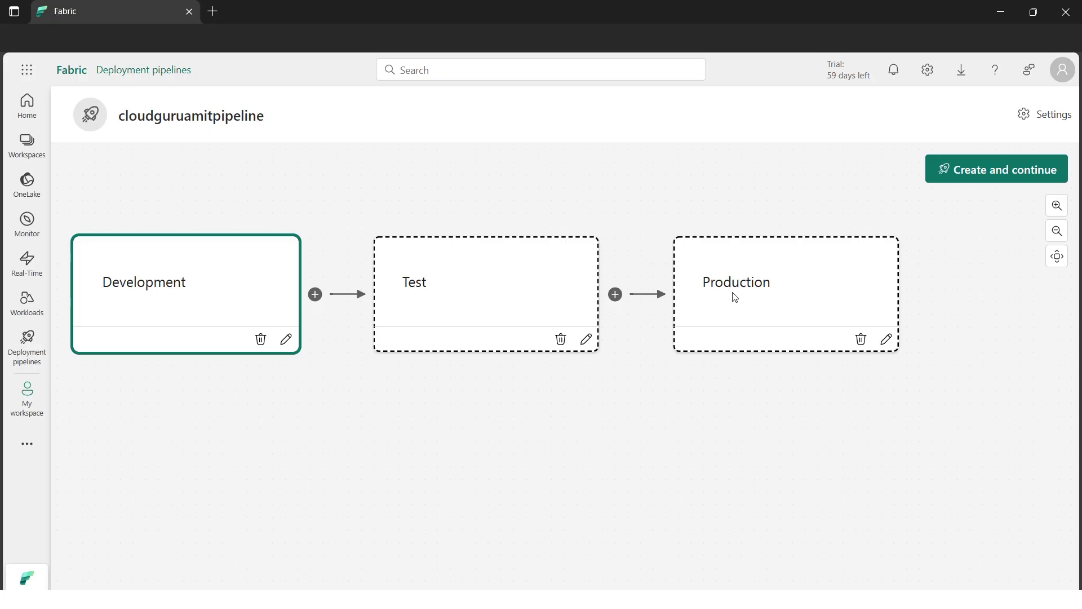
{"action": "left_click", "coordinate": [424, 284]}
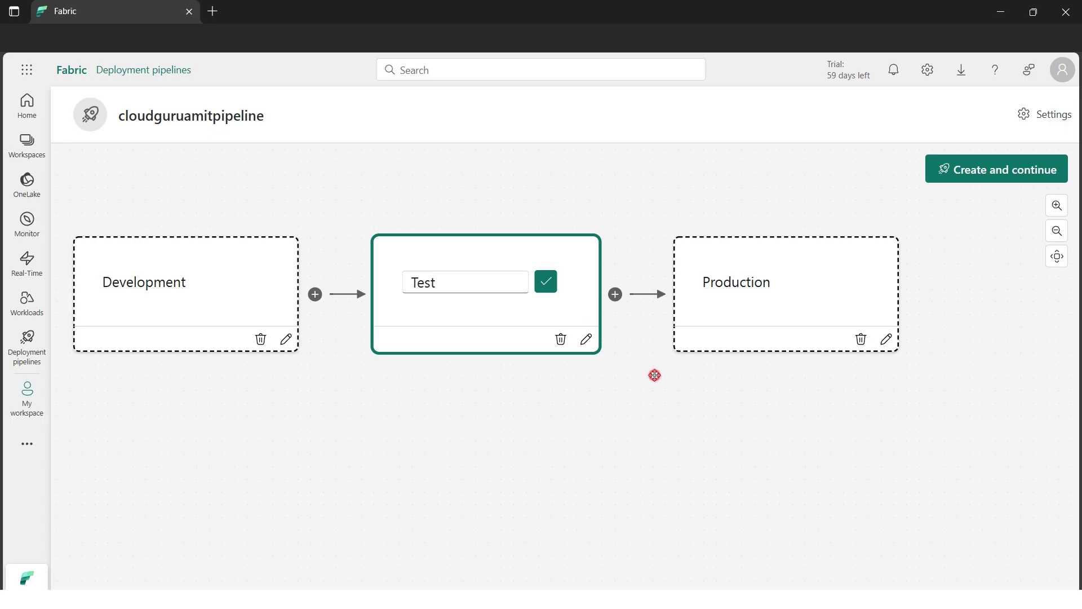
{"action": "left_click", "coordinate": [548, 286]}
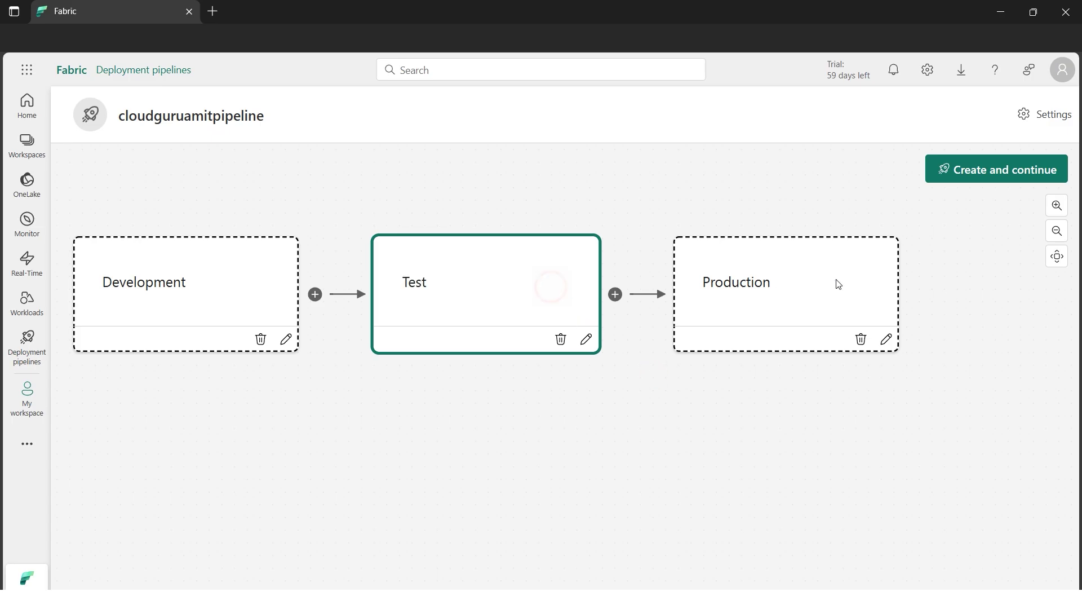
Step: Create the pipeline with the Development, Test and Production stages and dismiss the new UI notice
{"action": "left_click", "coordinate": [991, 179]}
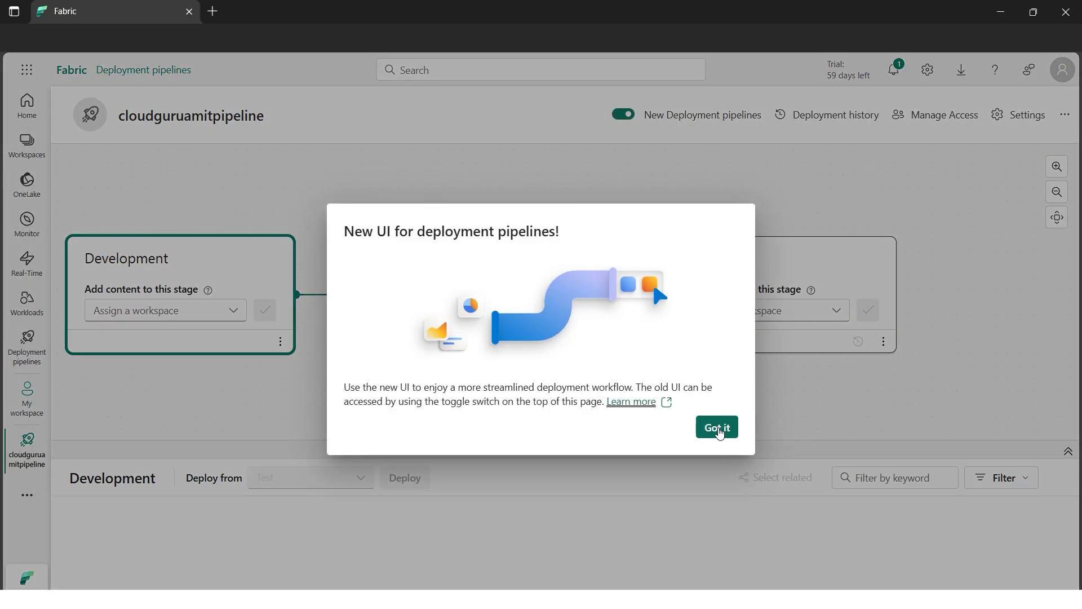
{"action": "left_click", "coordinate": [718, 430]}
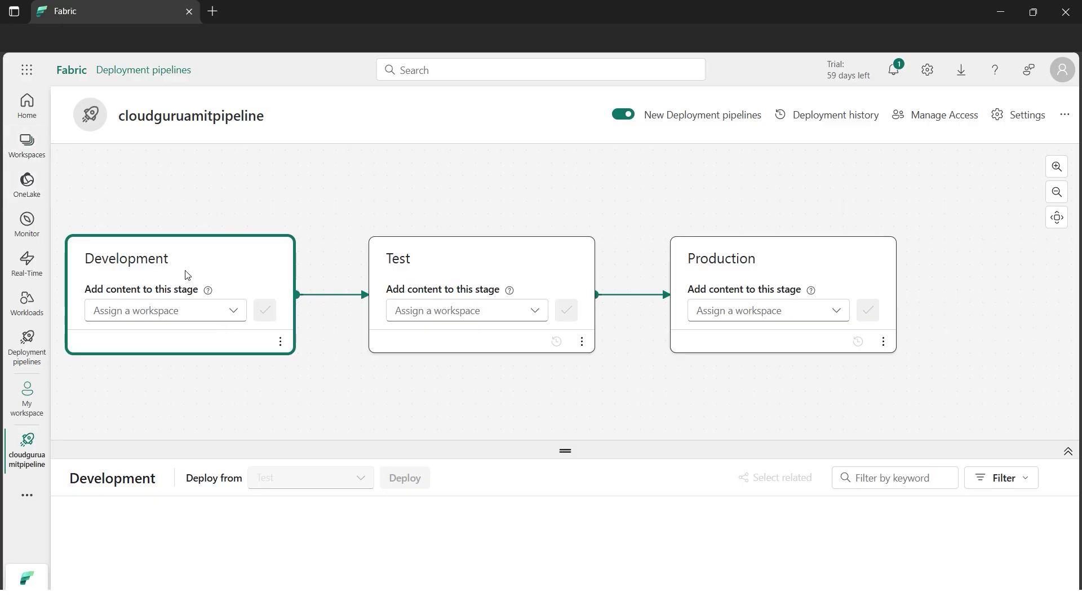
Step: Assign the Dev workspace to the Development stage and the UATcloud workspace to the Test stage
{"action": "left_click", "coordinate": [234, 311]}
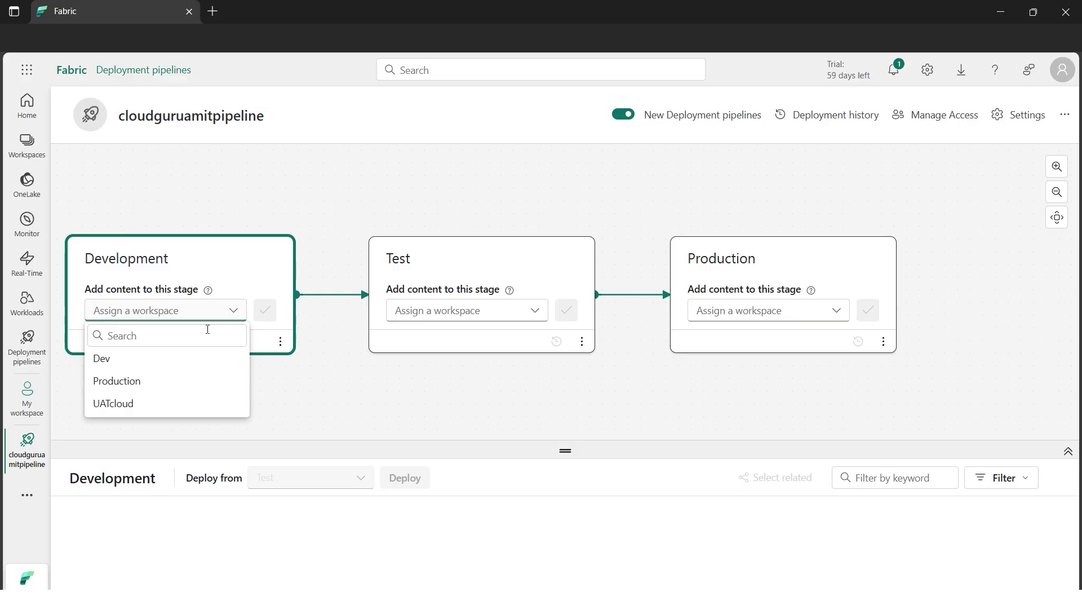
{"action": "left_click", "coordinate": [159, 359]}
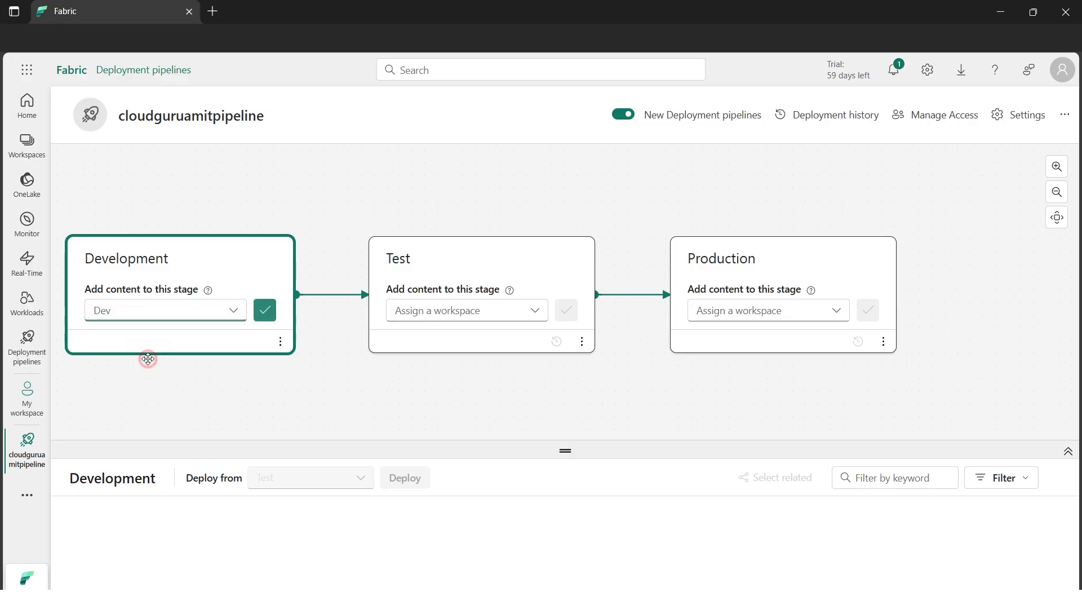
{"action": "left_click", "coordinate": [264, 311]}
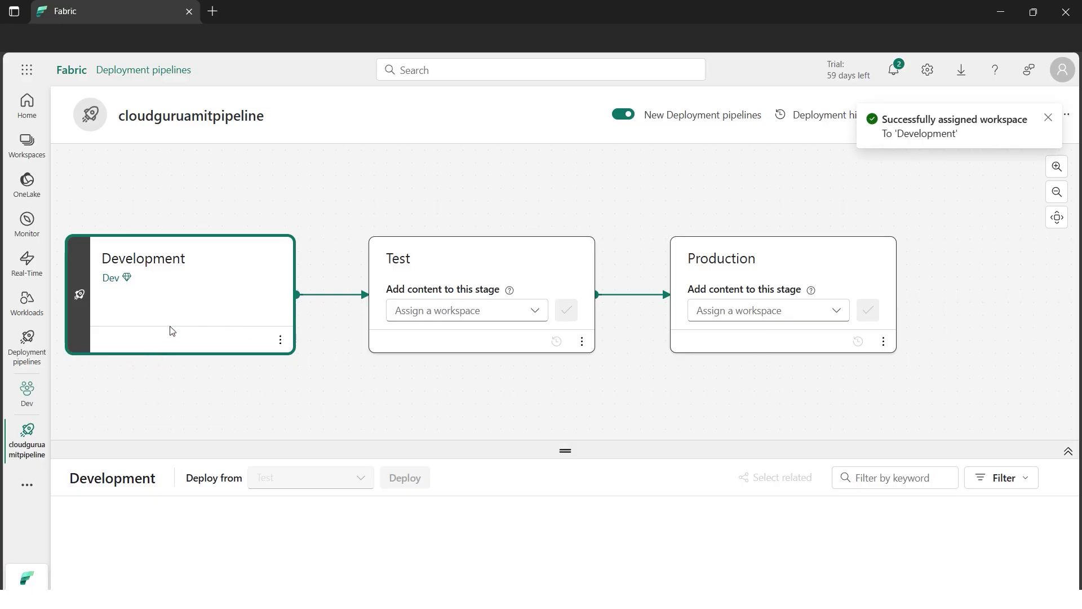
{"action": "left_click", "coordinate": [528, 317]}
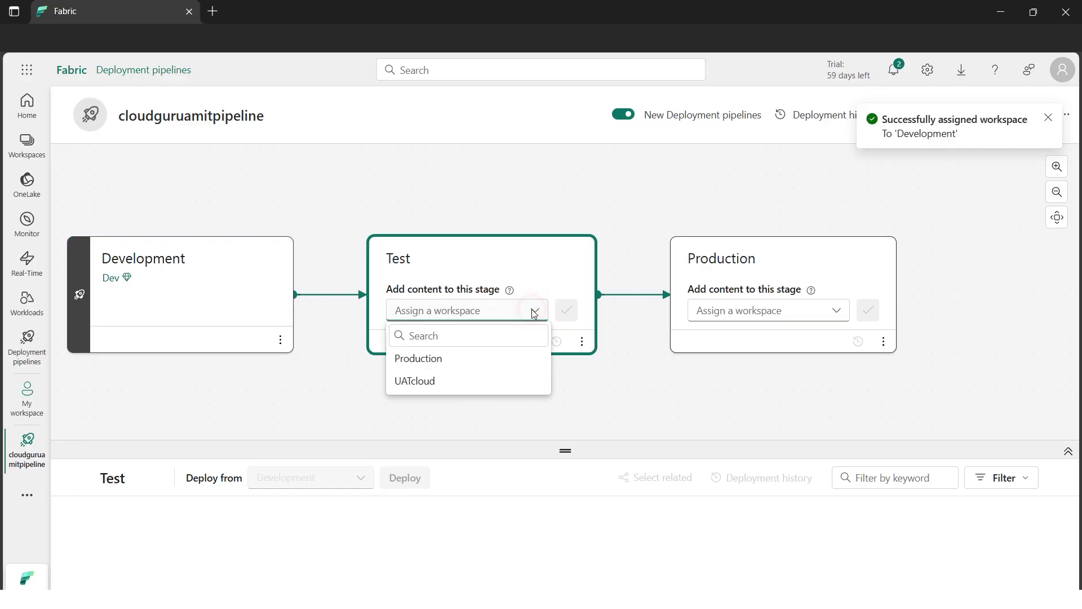
{"action": "left_click", "coordinate": [429, 386]}
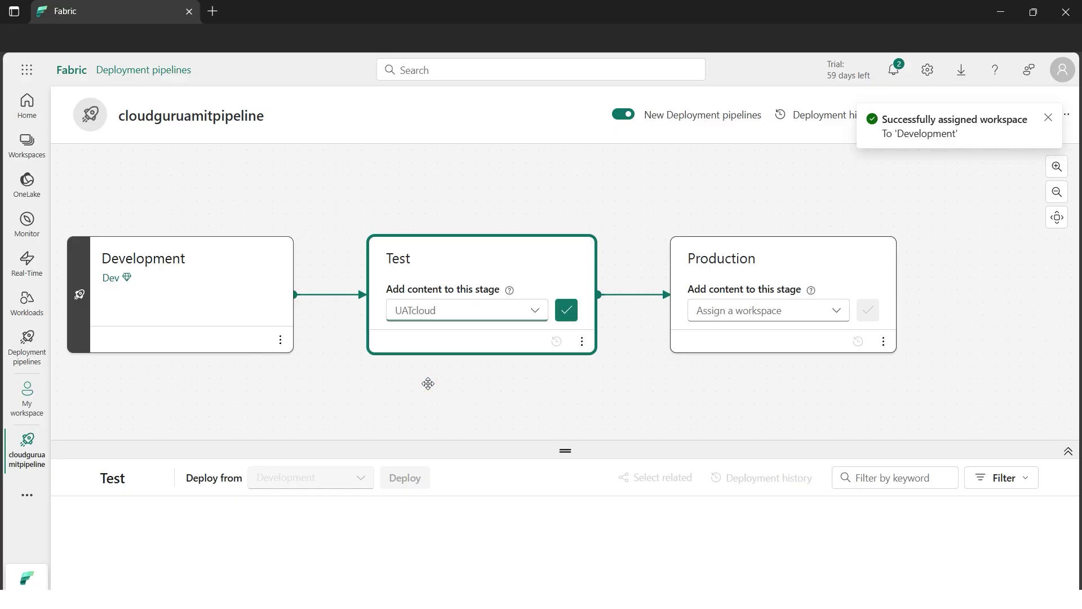
{"action": "left_click", "coordinate": [568, 314]}
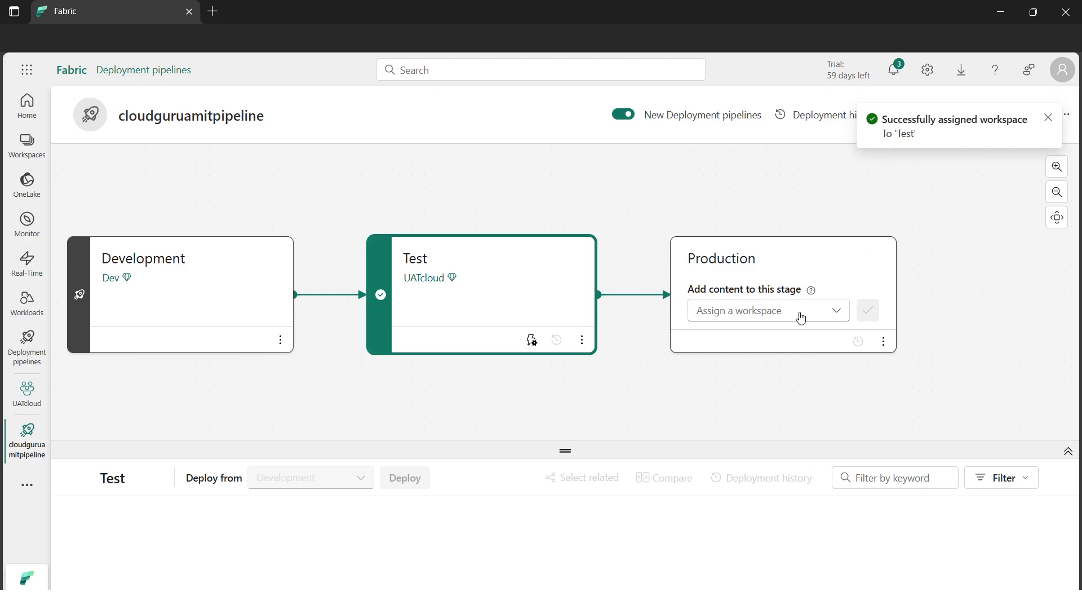
Step: Assign the Production workspace to the pipeline's Production stage
{"action": "left_click", "coordinate": [834, 312]}
{"action": "left_click", "coordinate": [768, 359]}
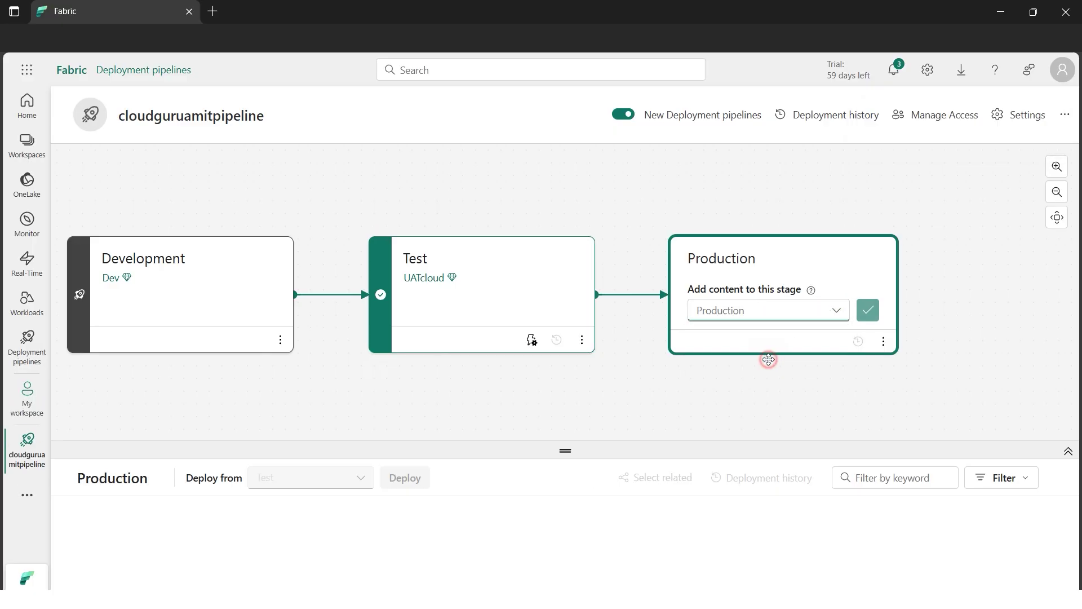
{"action": "left_click", "coordinate": [870, 312]}
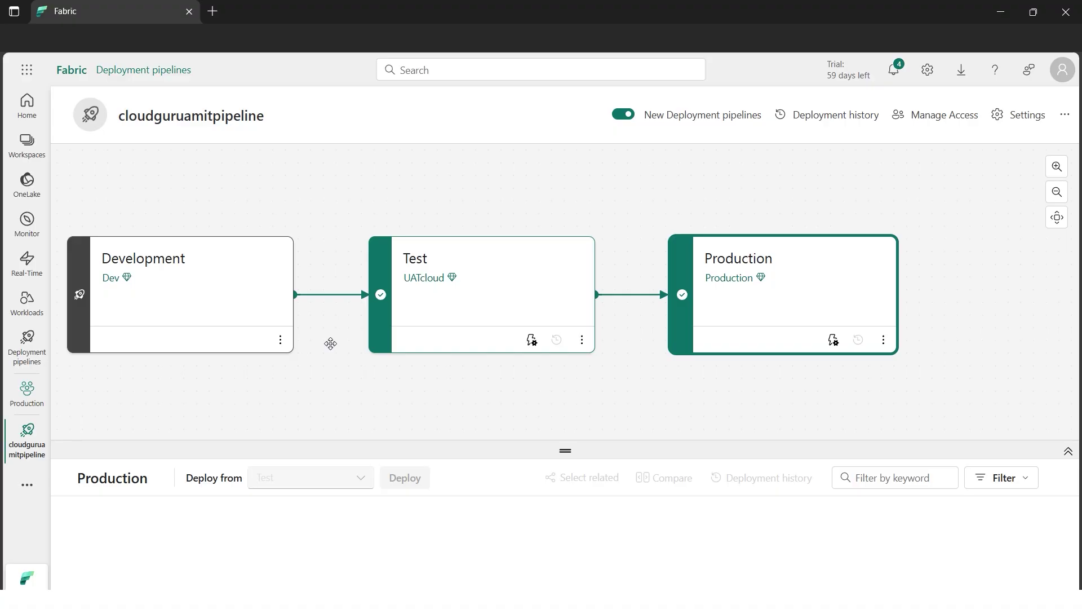
Step: Open the Dev workspace from the Development stage and create a lakehouse named cloudguruamitlakehouse, dismissing the T-SQL tip
{"action": "left_click", "coordinate": [145, 263]}
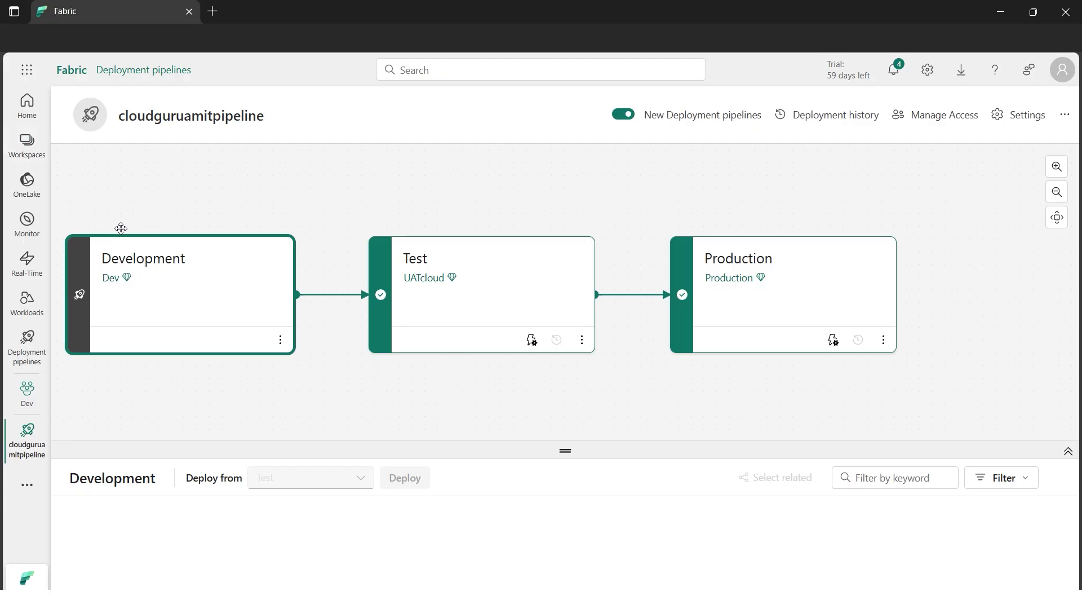
{"action": "left_click", "coordinate": [112, 279]}
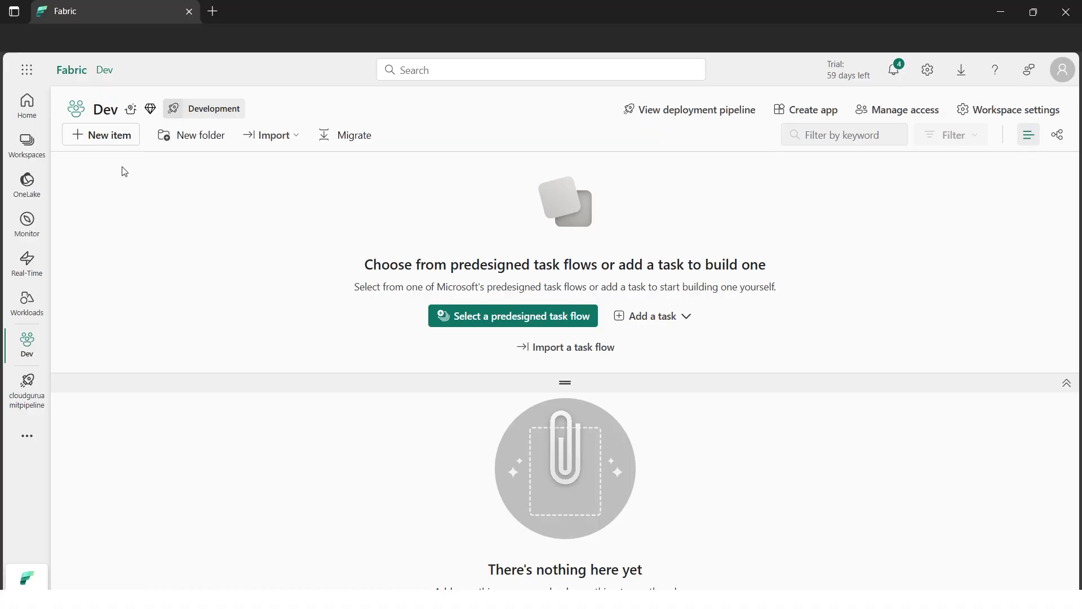
{"action": "left_click", "coordinate": [123, 137]}
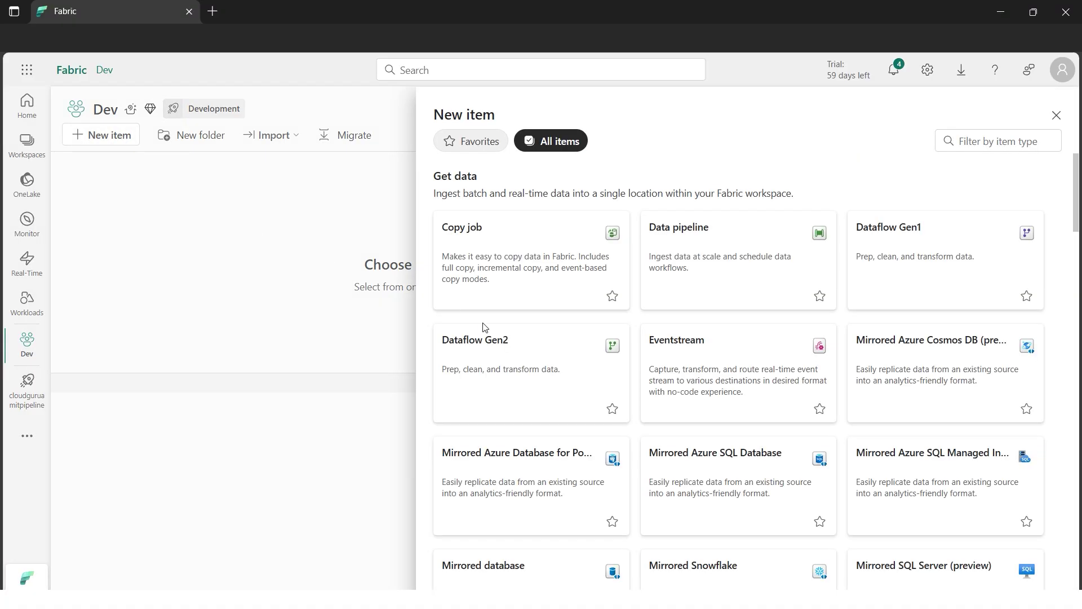
{"action": "left_click_drag", "start_coordinate": [1077, 230], "coordinate": [1070, 300]}
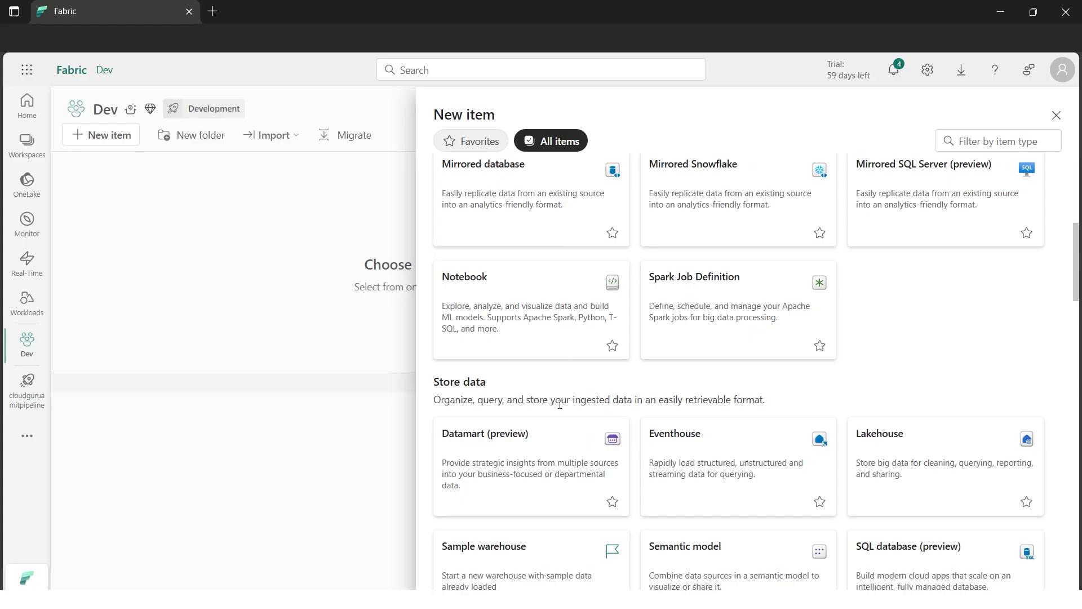
{"action": "left_click", "coordinate": [883, 441]}
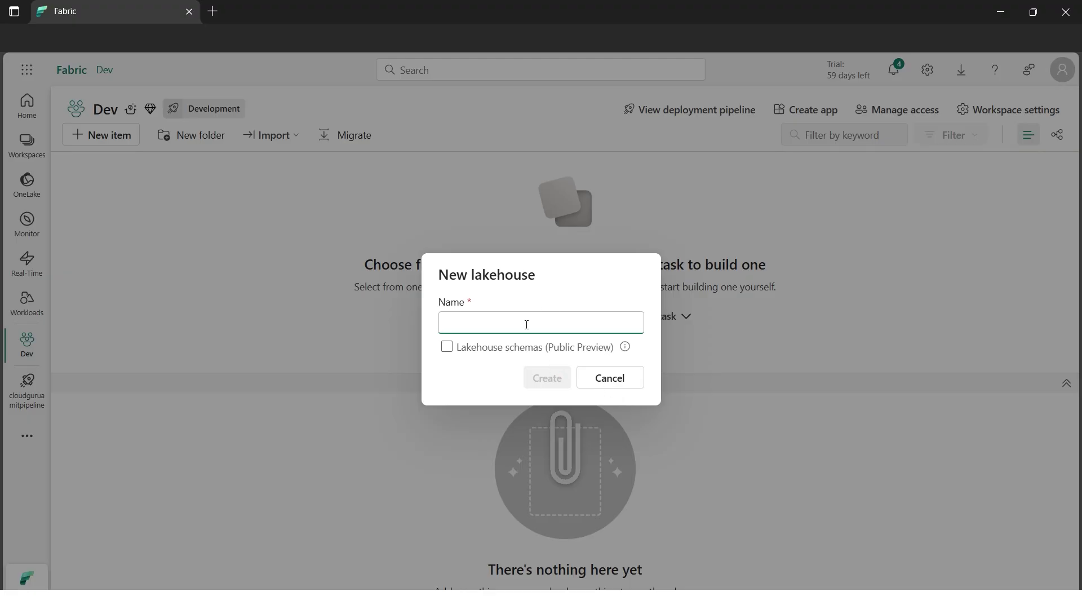
{"action": "type", "text": "cloudguruamitlakehouse"}
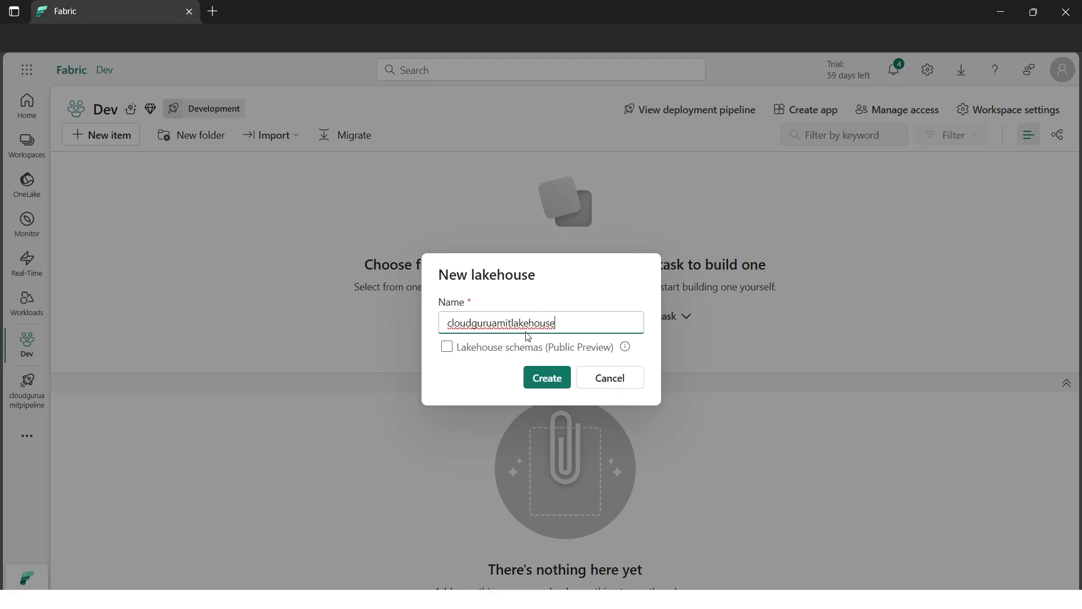
{"action": "left_click", "coordinate": [553, 386]}
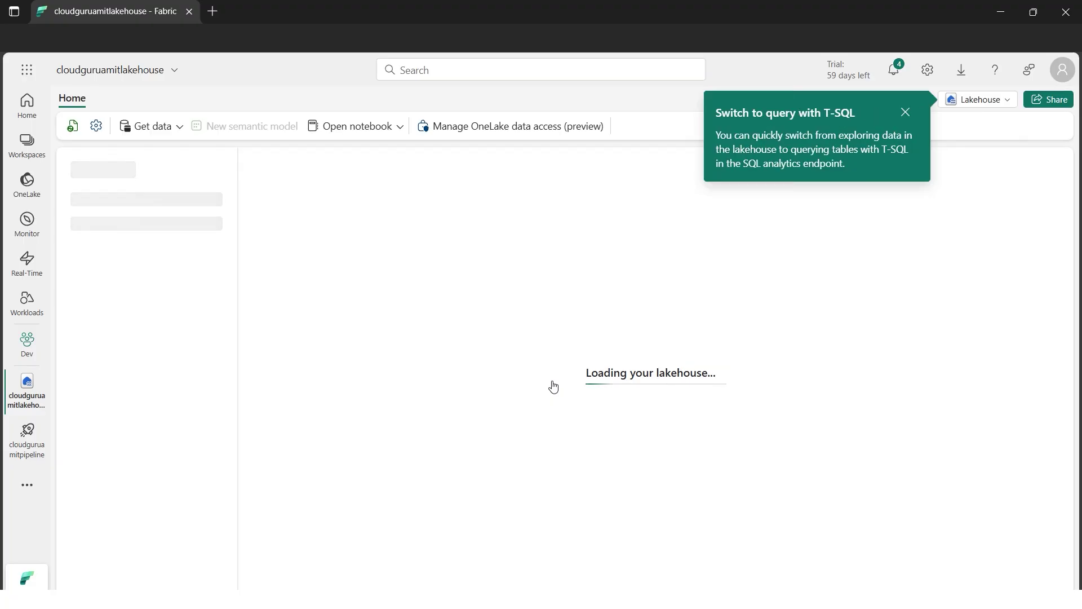
{"action": "left_click", "coordinate": [905, 113]}
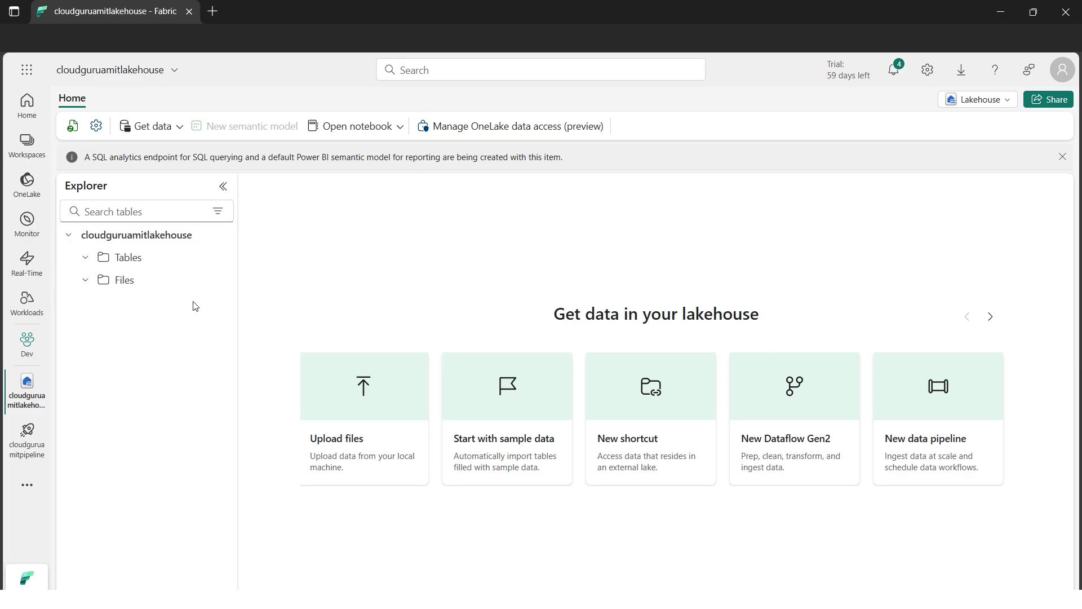
Step: Load the NYCTaxi sample dataset into the new lakehouse
{"action": "left_click", "coordinate": [85, 257]}
{"action": "left_click", "coordinate": [87, 258]}
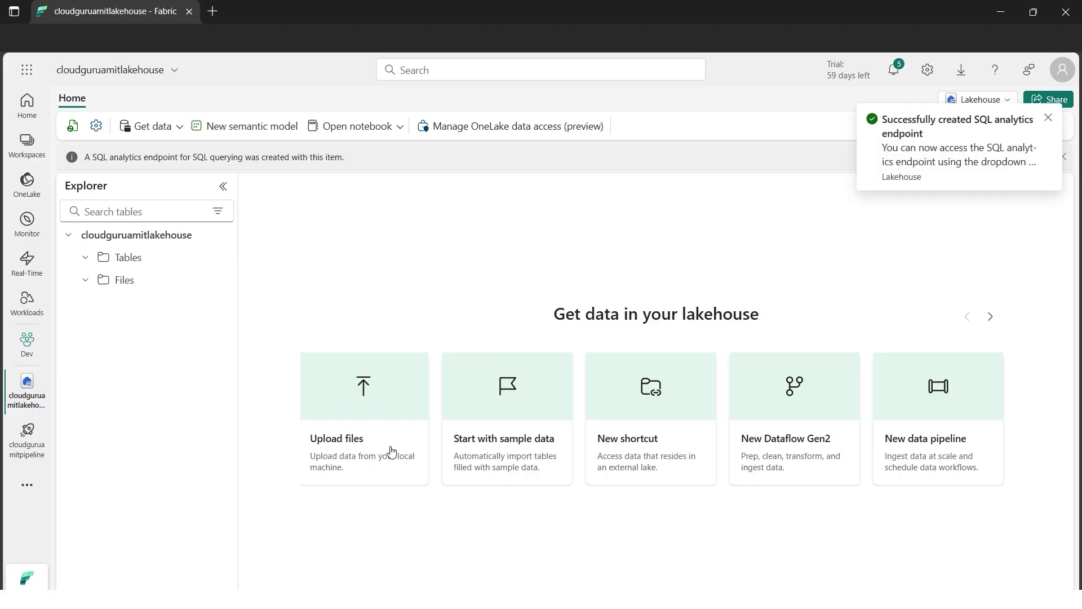
{"action": "left_click", "coordinate": [515, 425]}
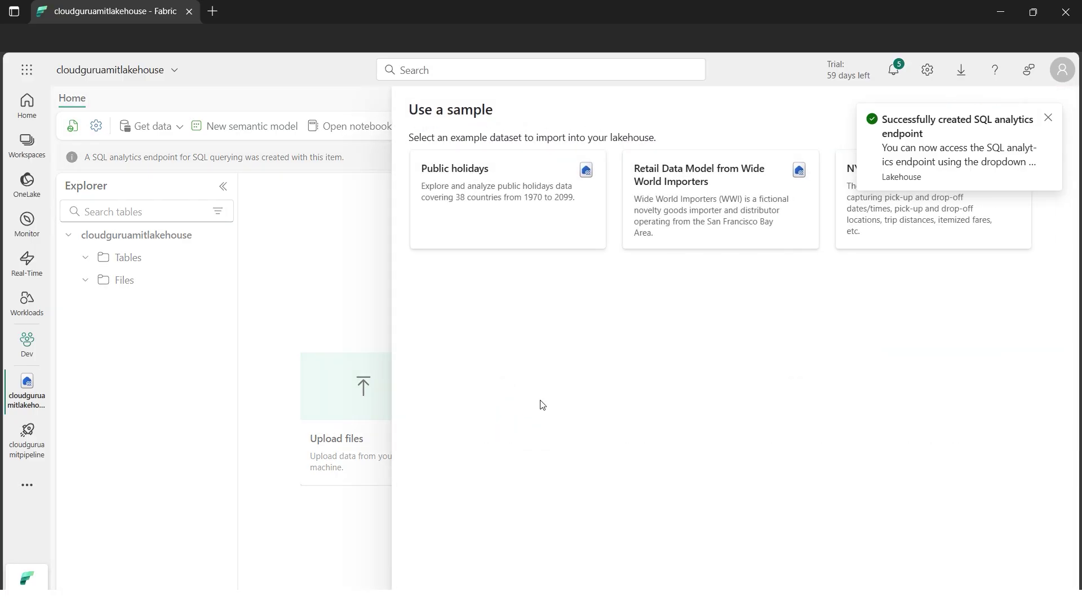
{"action": "left_click", "coordinate": [1048, 117]}
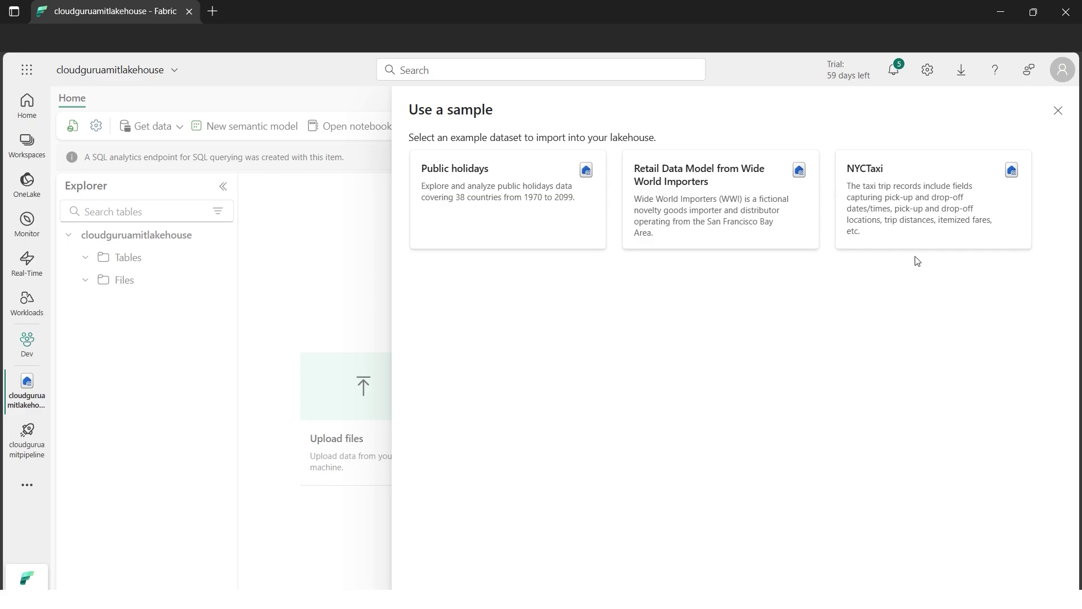
{"action": "left_click", "coordinate": [870, 179]}
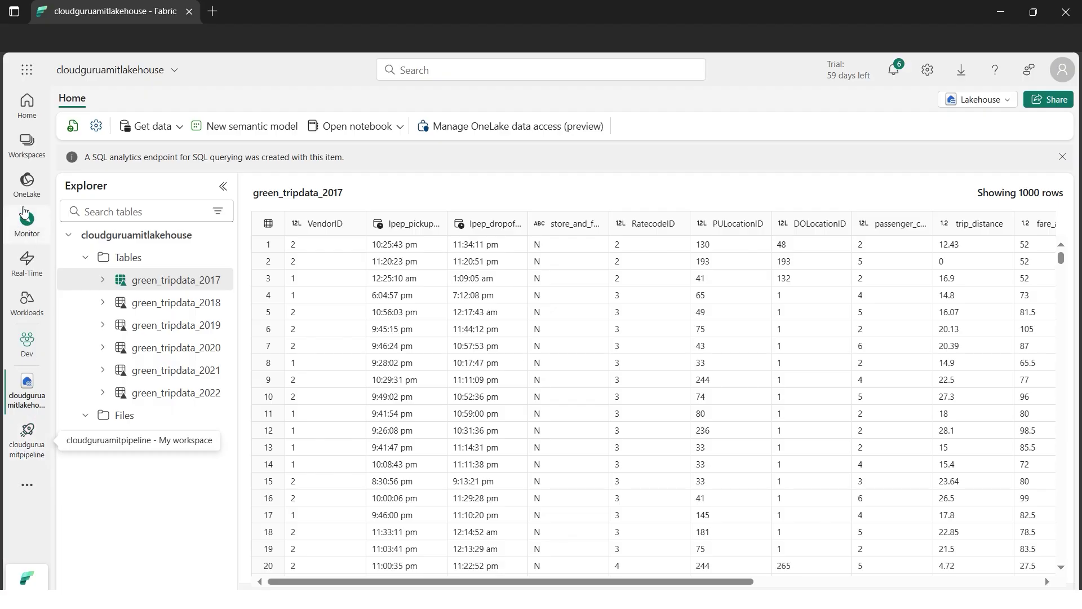
Step: Open the Dev workspace and check the types of the items it contains
{"action": "left_click", "coordinate": [27, 145]}
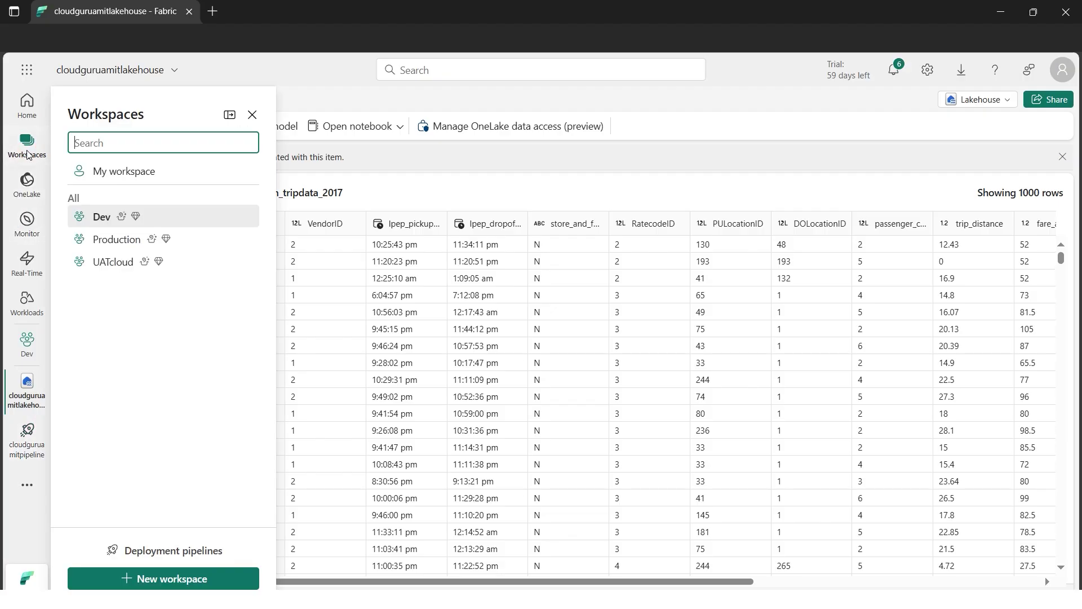
{"action": "left_click", "coordinate": [96, 218]}
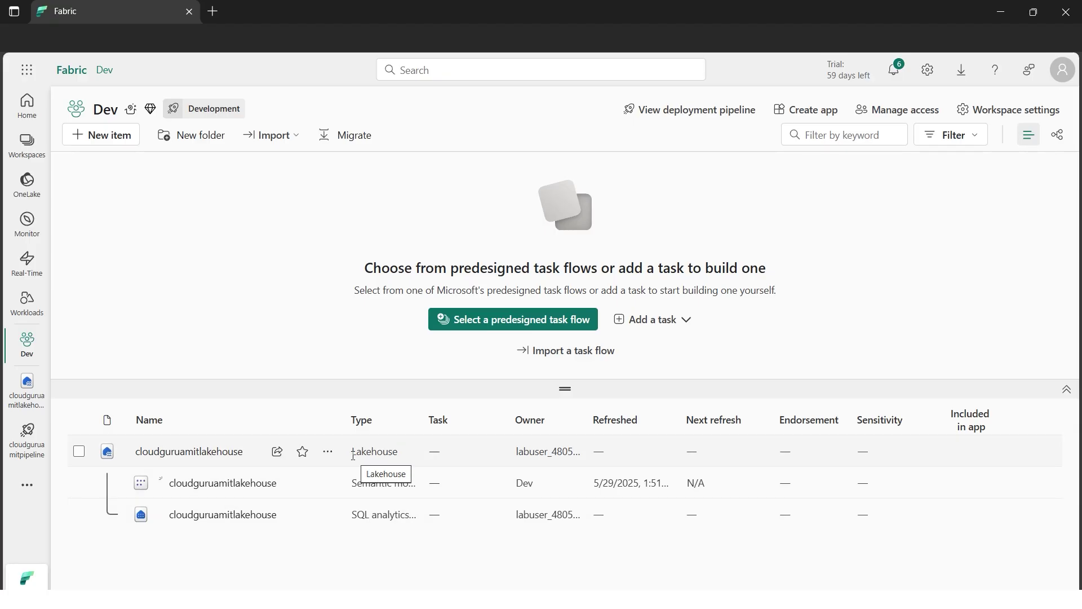
{"action": "left_click_drag", "start_coordinate": [352, 457], "coordinate": [393, 455]}
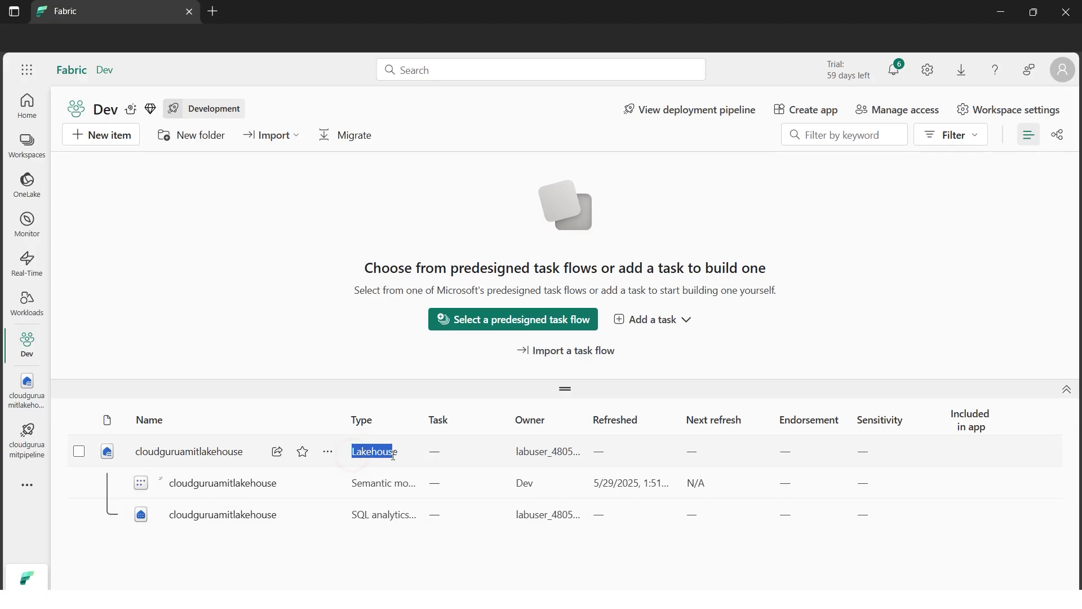
{"action": "left_click", "coordinate": [331, 218]}
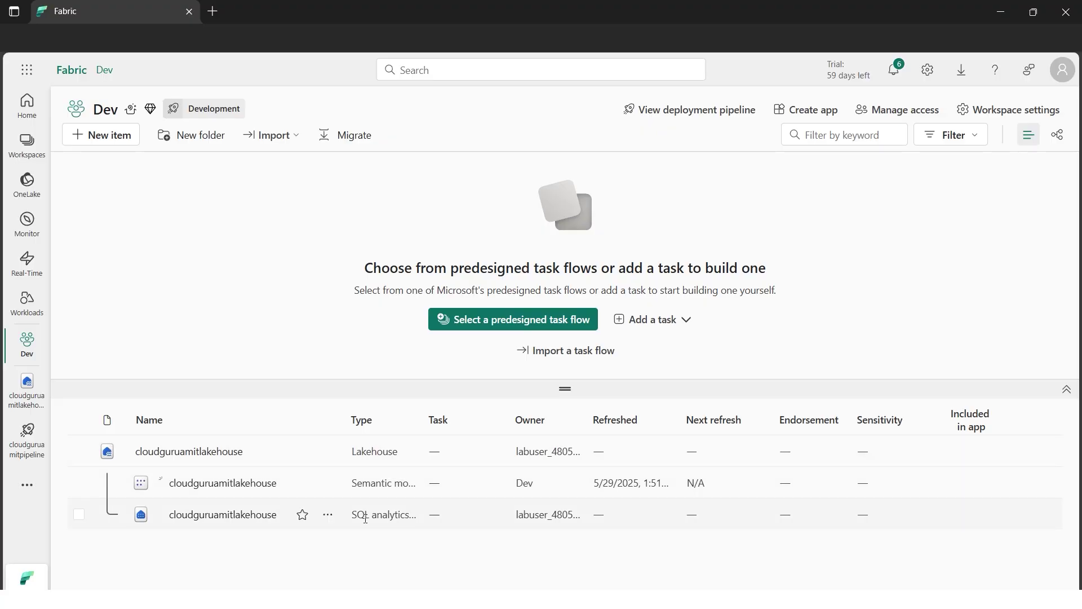
Step: Check the contents of the UATcloud and Production workspaces, and return to the Dev workspace
{"action": "left_click", "coordinate": [28, 146]}
{"action": "left_click", "coordinate": [113, 264]}
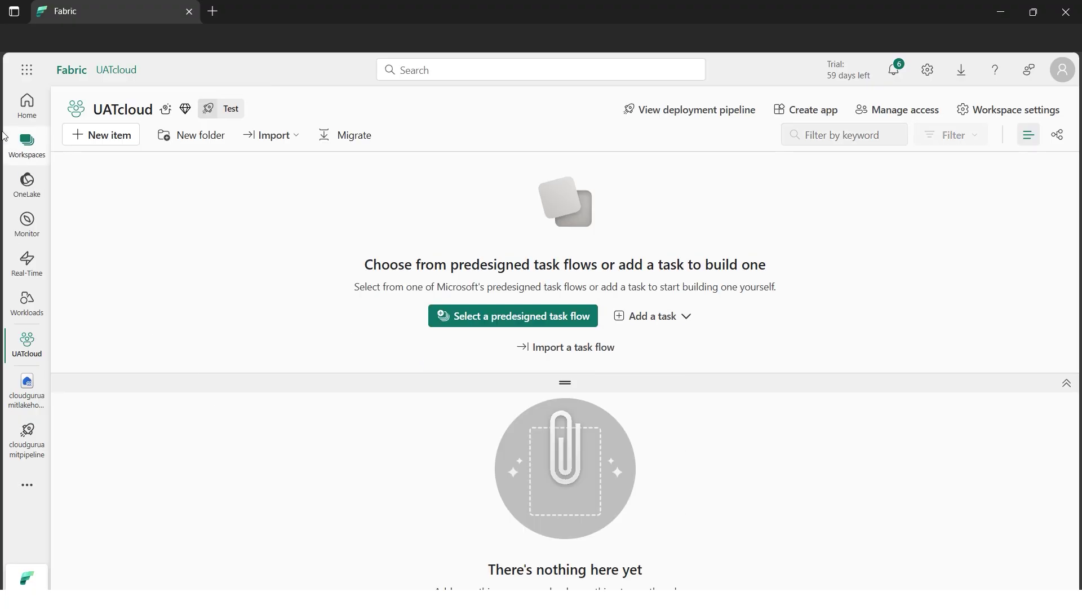
{"action": "left_click", "coordinate": [25, 142]}
{"action": "left_click", "coordinate": [117, 243]}
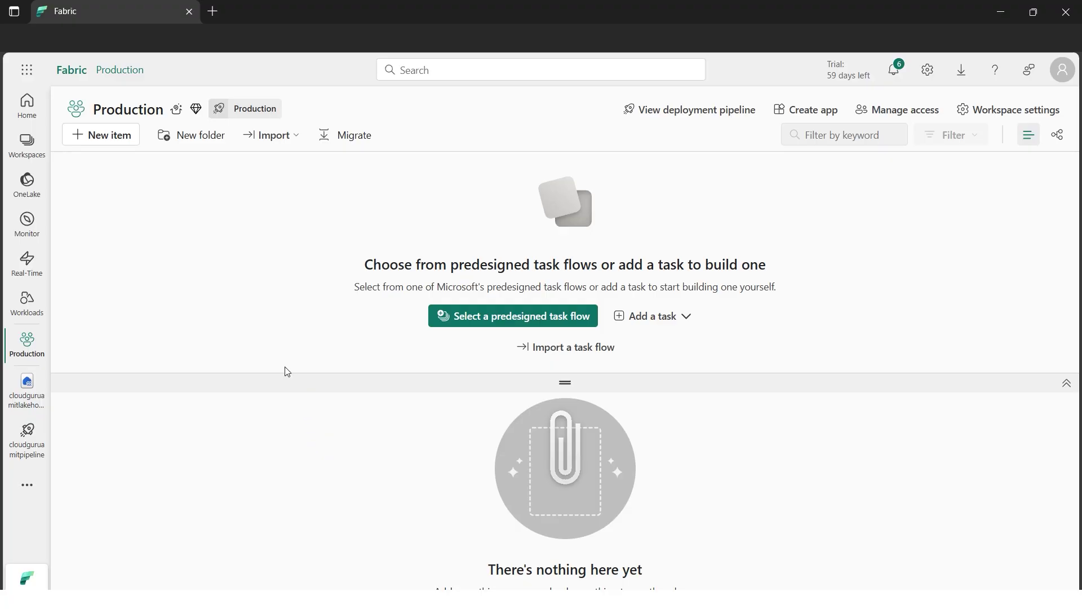
{"action": "left_click", "coordinate": [27, 145]}
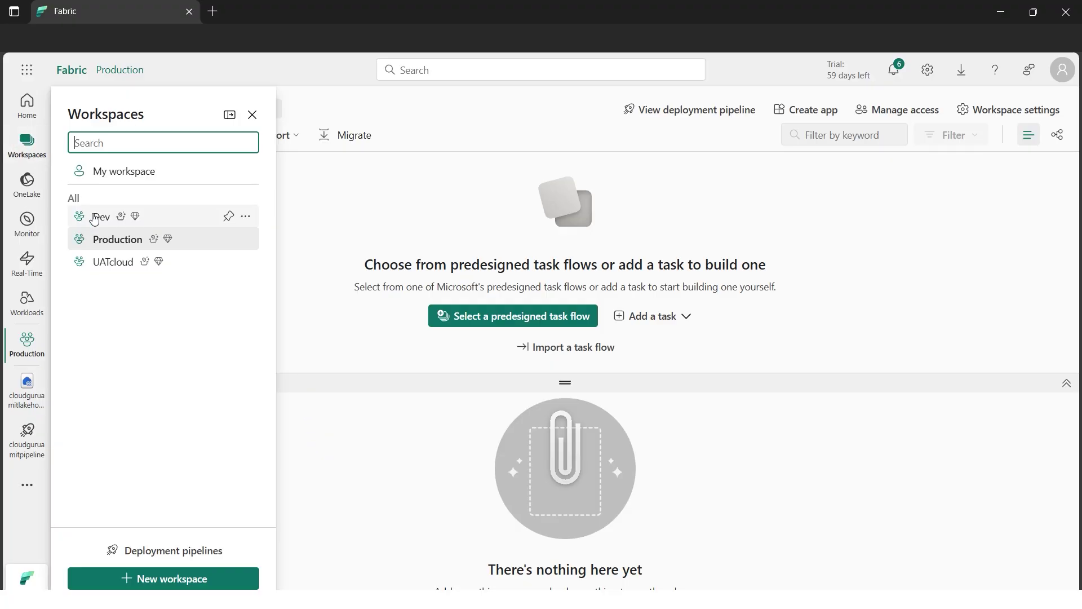
{"action": "left_click", "coordinate": [102, 220]}
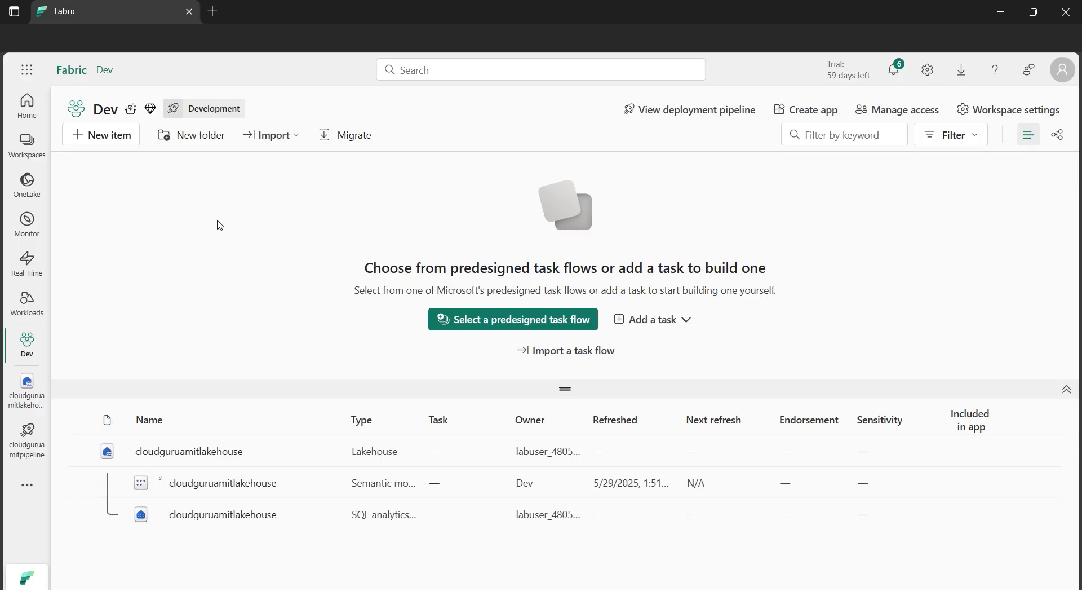
Step: Open cloudguruamitpipeline and, in the Test stage with Development as the source, select the lakehouse for deployment
{"action": "left_click", "coordinate": [32, 449]}
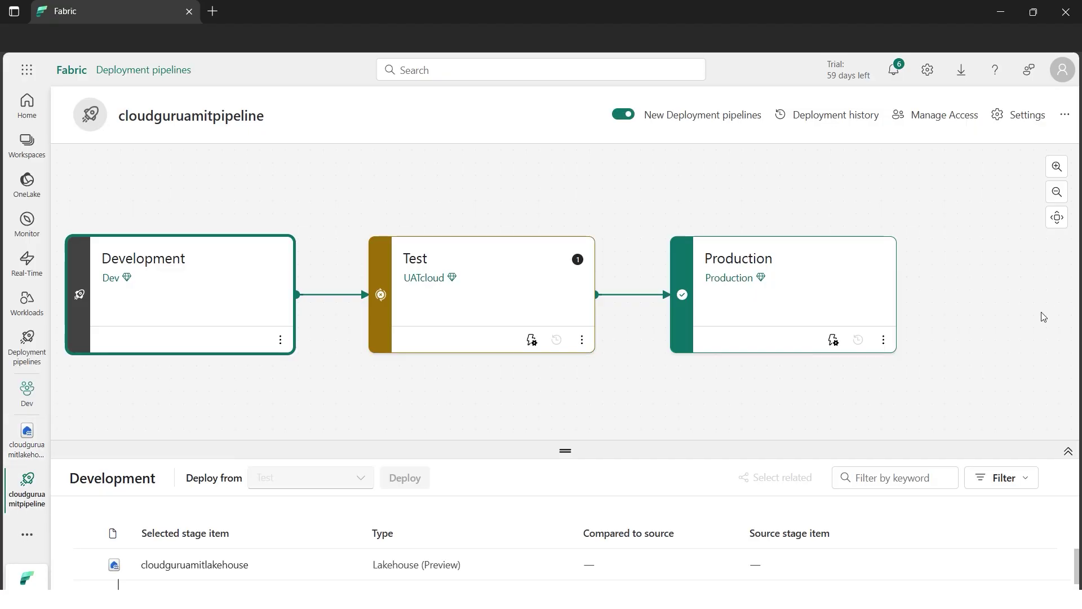
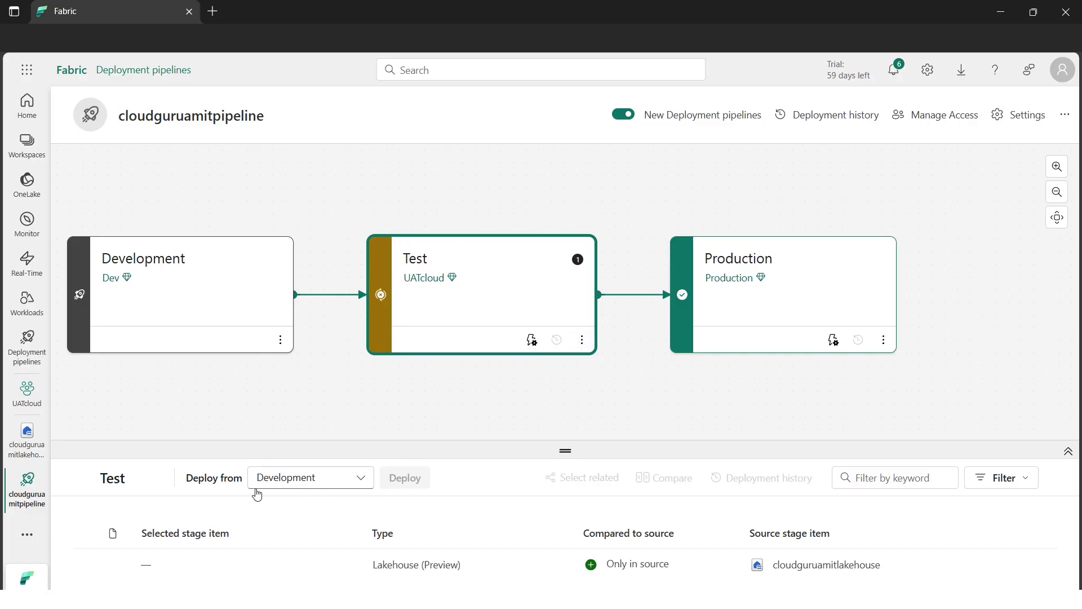
{"action": "left_click", "coordinate": [342, 479]}
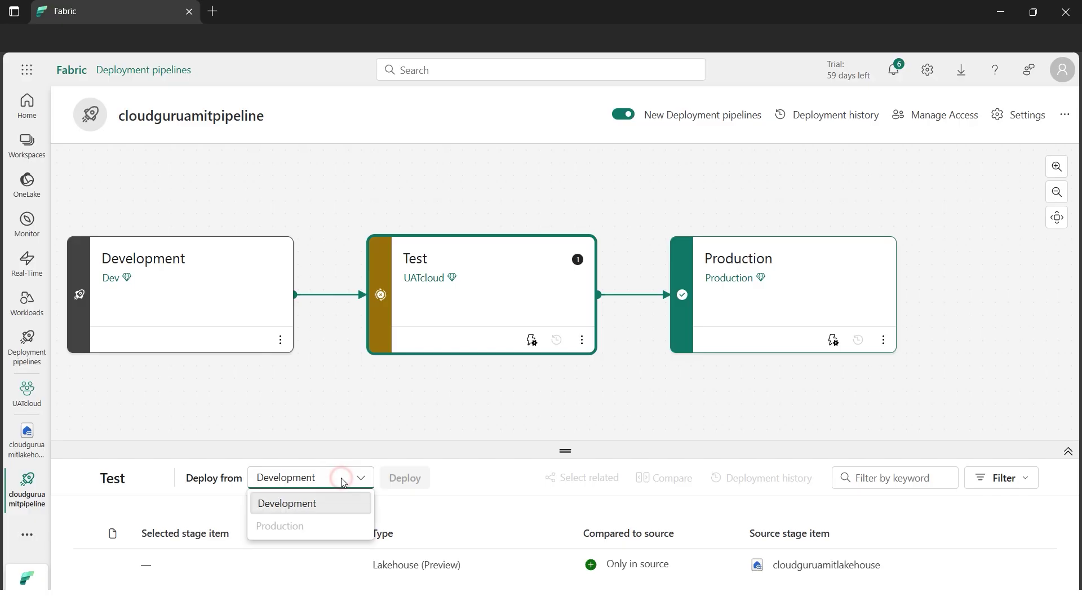
{"action": "left_click", "coordinate": [343, 480]}
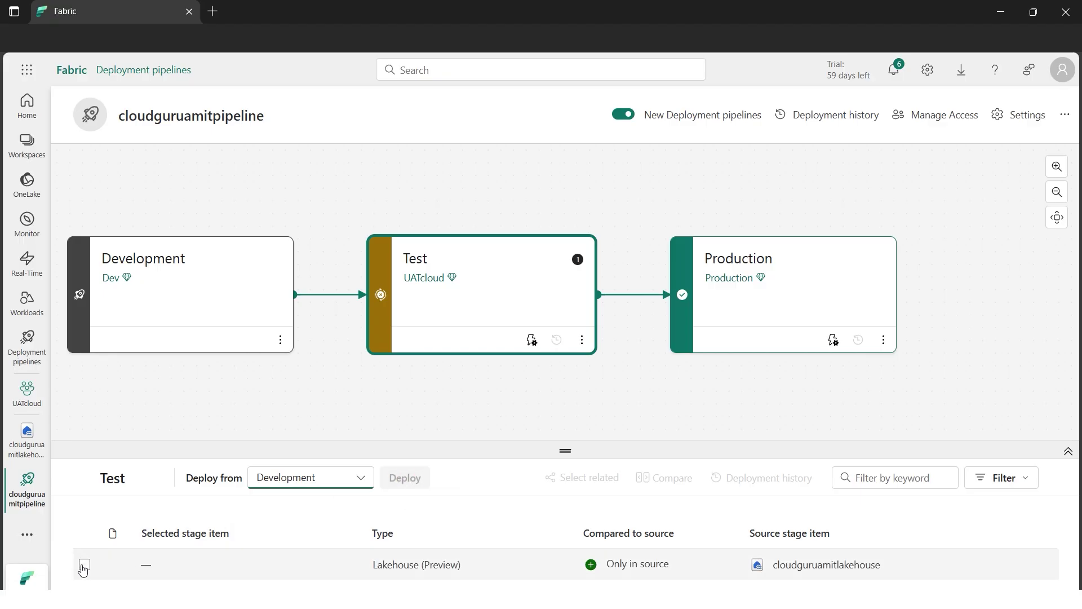
{"action": "left_click", "coordinate": [84, 533]}
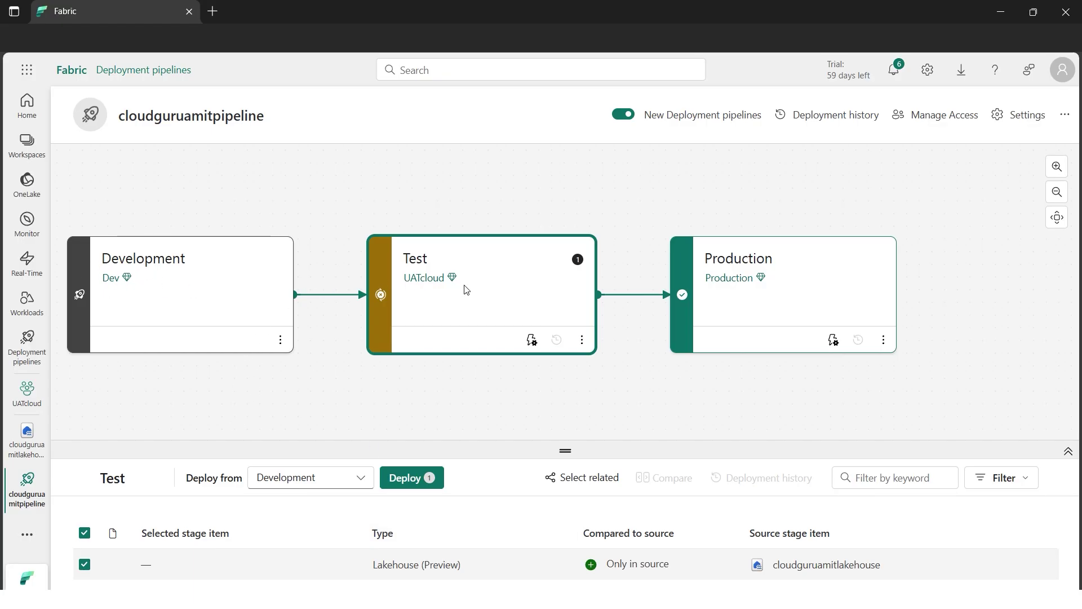
Step: Deploy the selected lakehouse from Development to Test with the note "Moving data to test environment"
{"action": "left_click", "coordinate": [424, 486]}
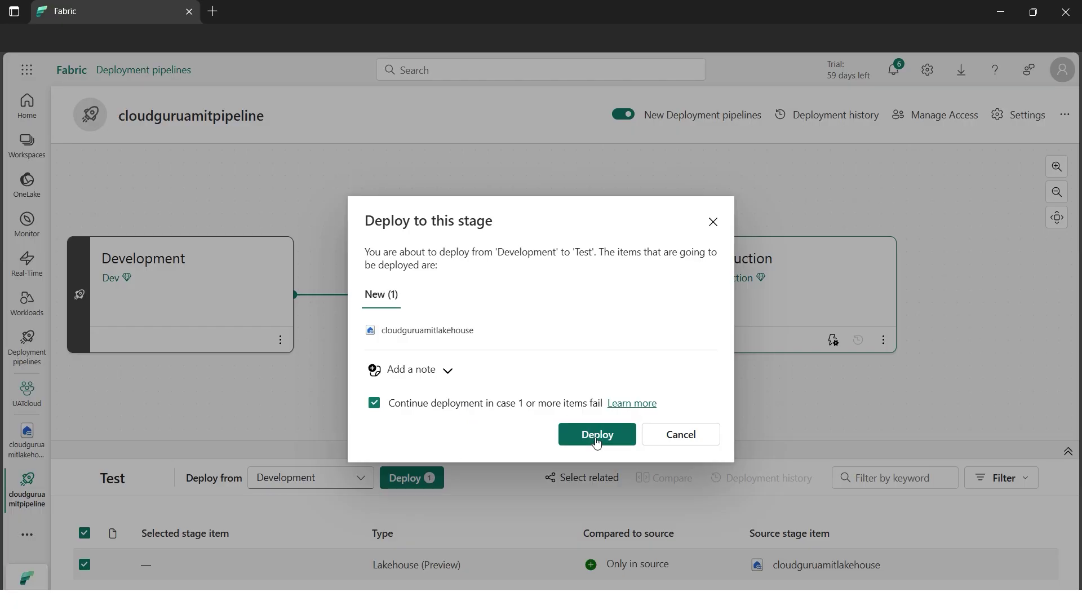
{"action": "left_click", "coordinate": [444, 372]}
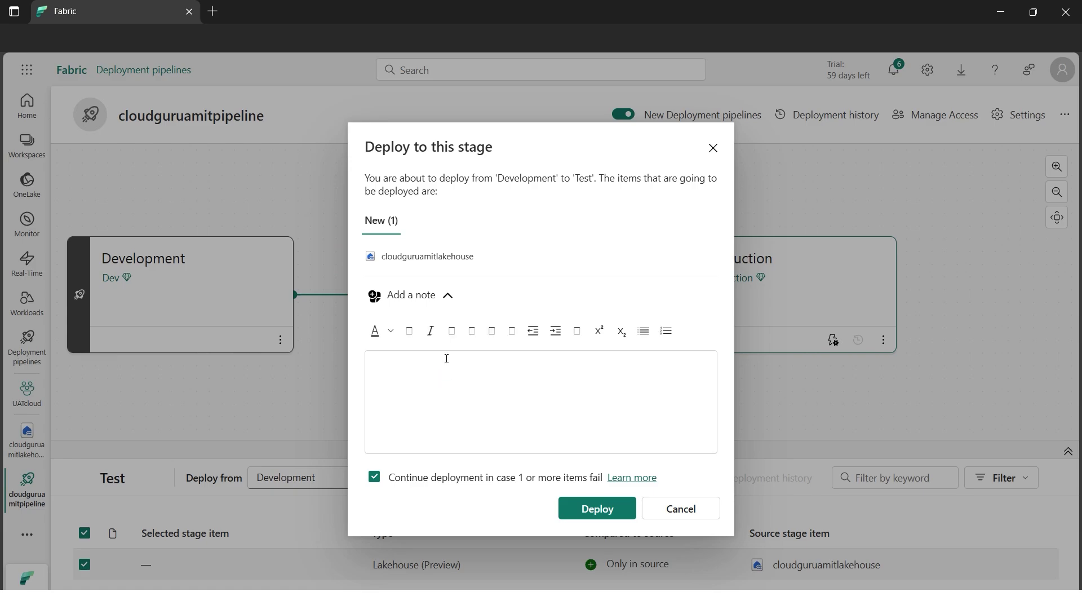
{"action": "left_click", "coordinate": [443, 361]}
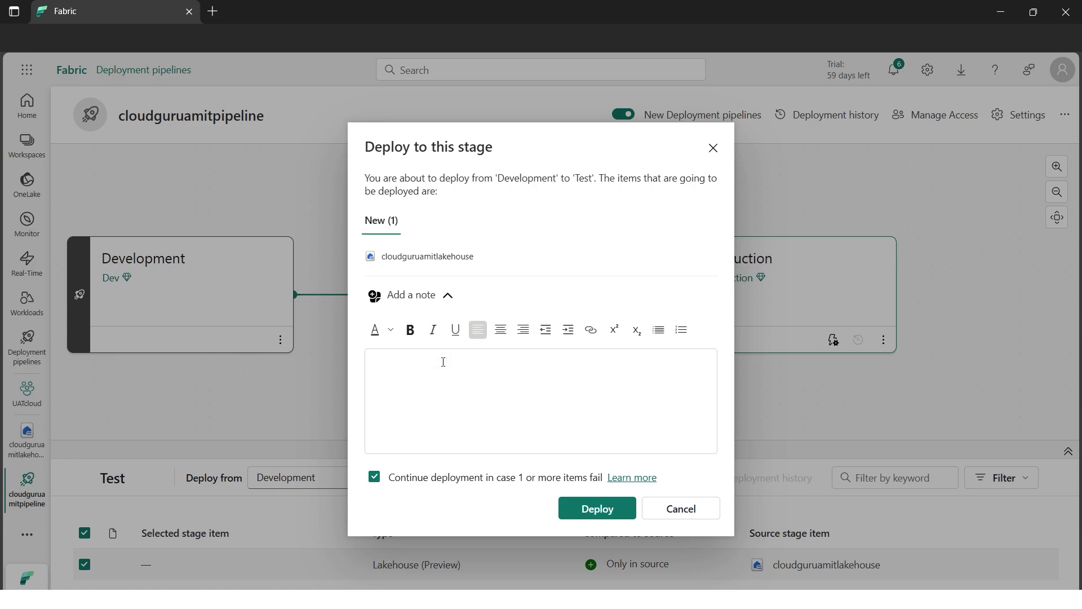
{"action": "type", "text": "Moving t"}
{"action": "type", "text": "ata to test environment"}
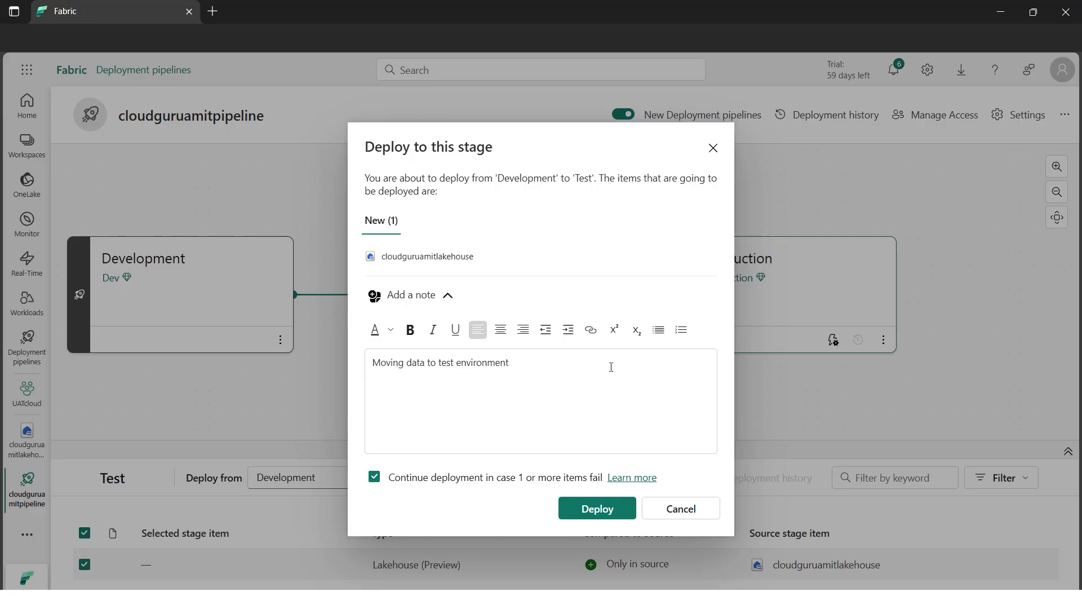
{"action": "left_click", "coordinate": [601, 514]}
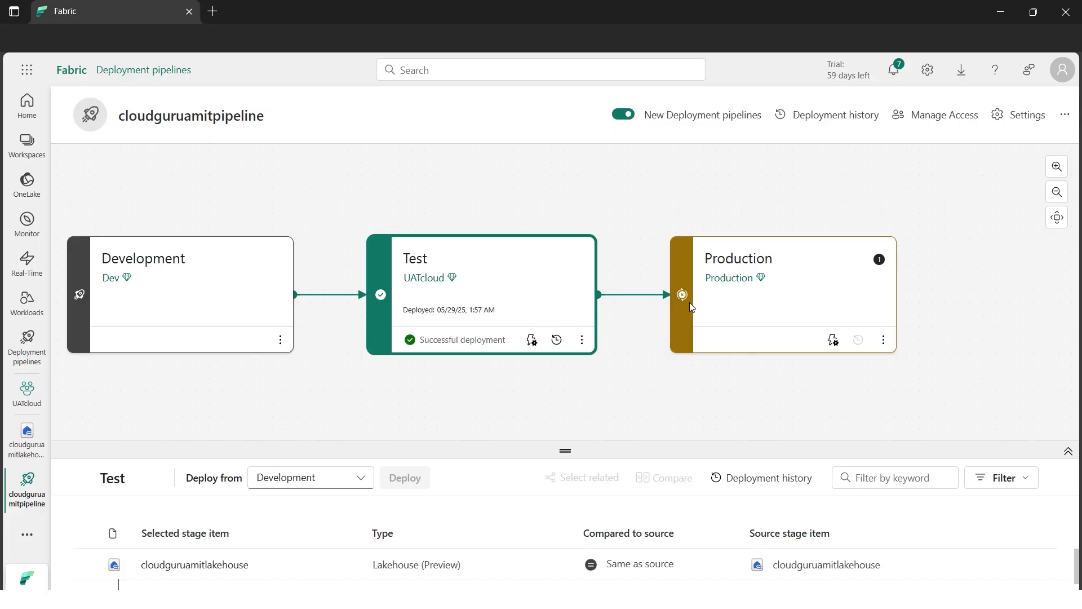
Step: Open the deployed lakehouse in the UATcloud workspace and check whether its Tables folder contains data
{"action": "mouse_move", "coordinate": [682, 283]}
{"action": "left_click", "coordinate": [29, 150]}
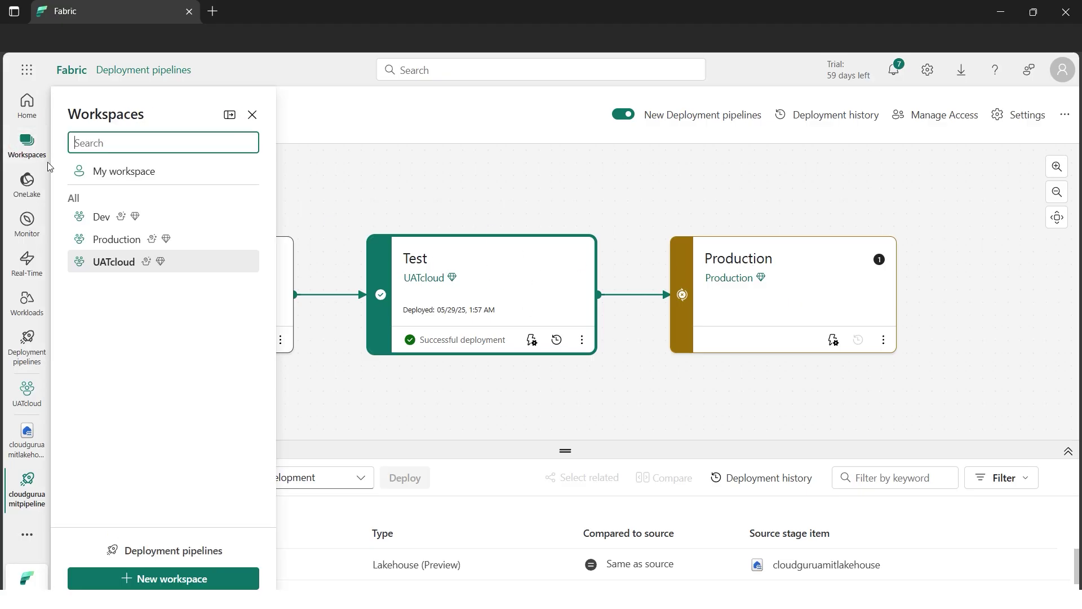
{"action": "left_click", "coordinate": [115, 263]}
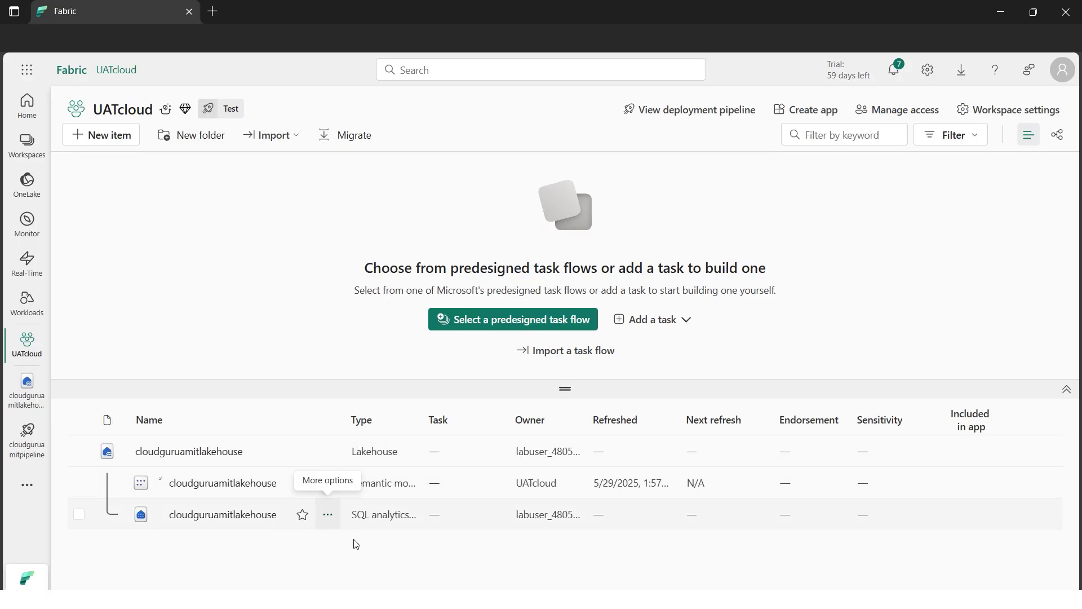
{"action": "left_click", "coordinate": [221, 451]}
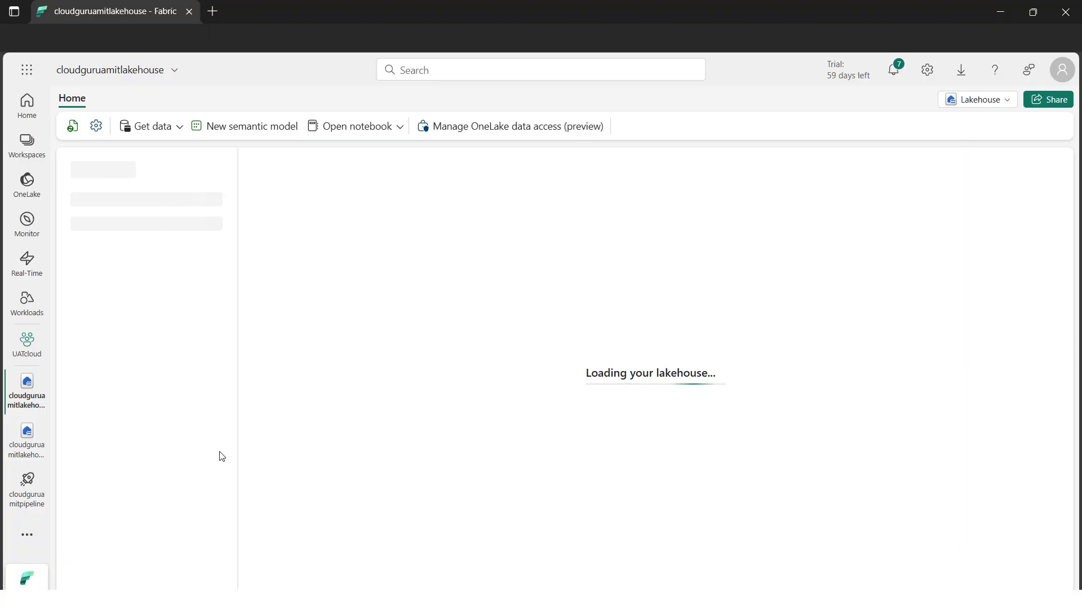
{"action": "left_click", "coordinate": [85, 259]}
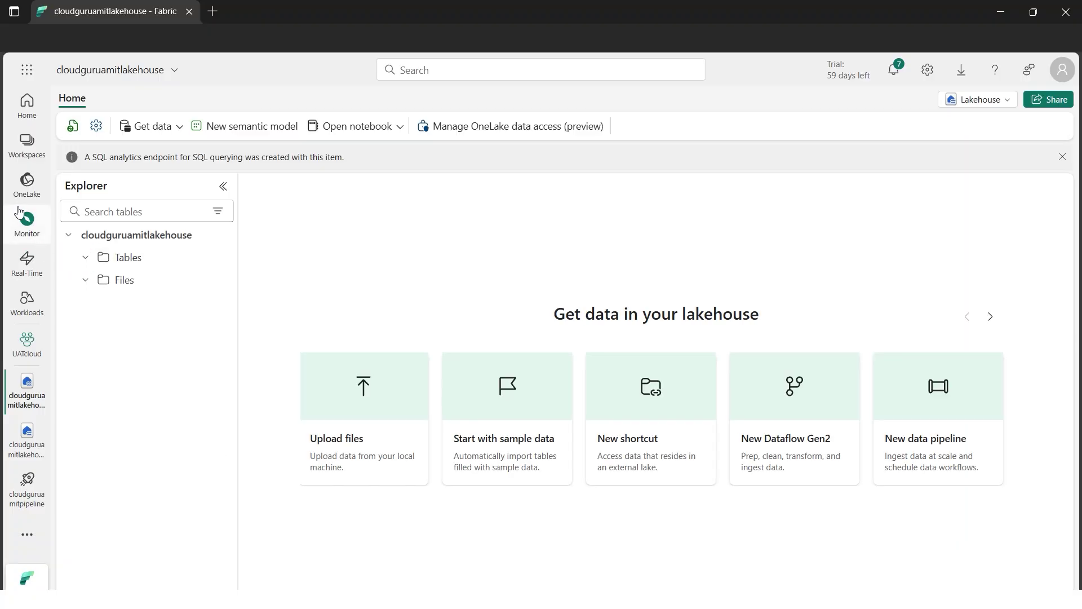
Step: Compare the cloudguruamitlakehouse semantic model details in the Dev and UATcloud workspaces, dismissing the DAX query view tip
{"action": "left_click", "coordinate": [32, 143]}
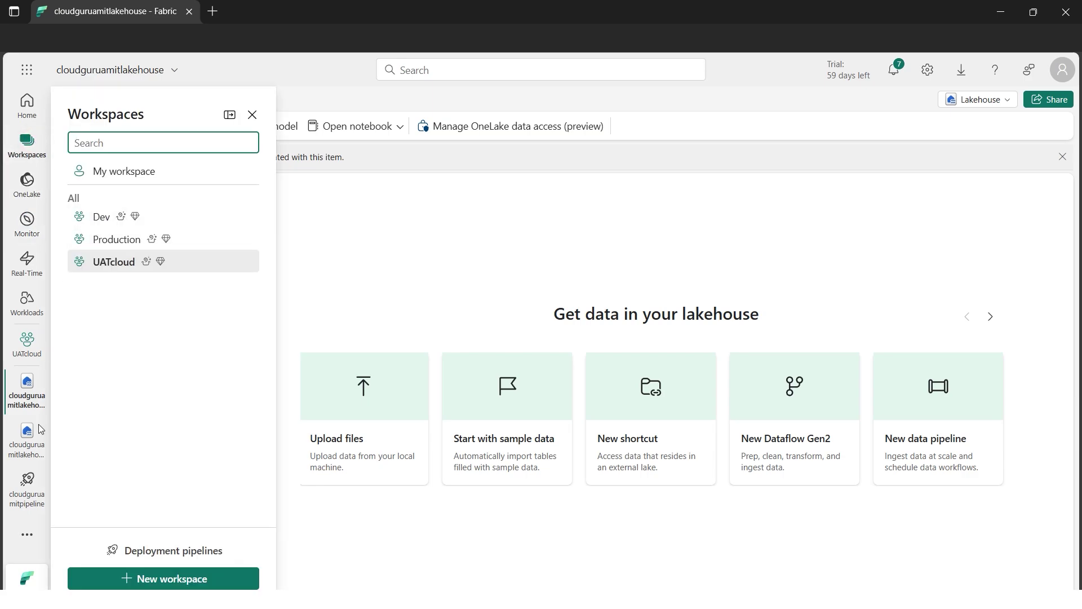
{"action": "left_click", "coordinate": [110, 213]}
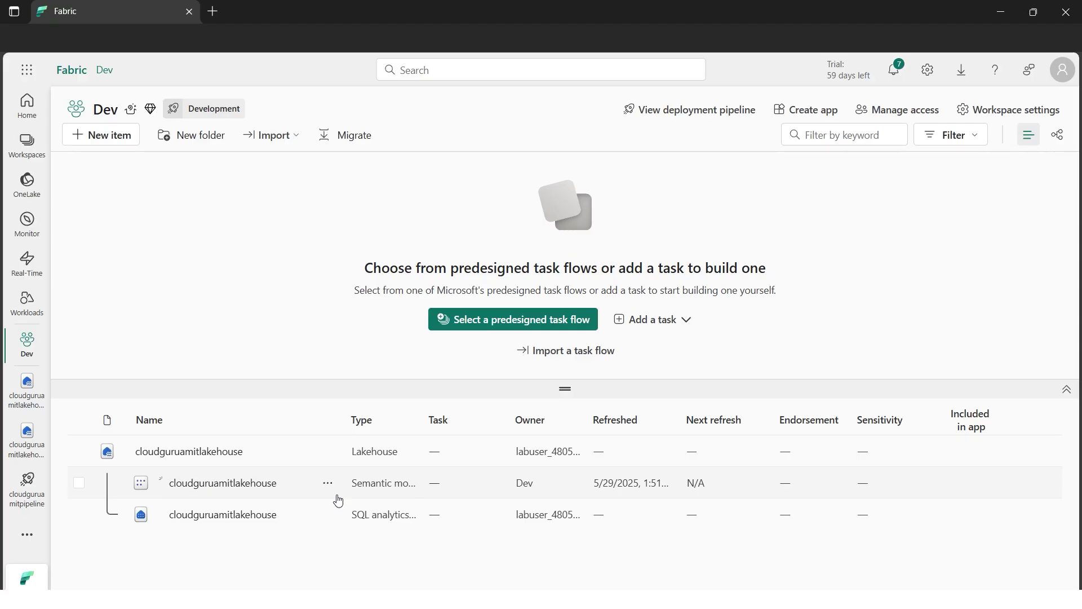
{"action": "left_click", "coordinate": [214, 484]}
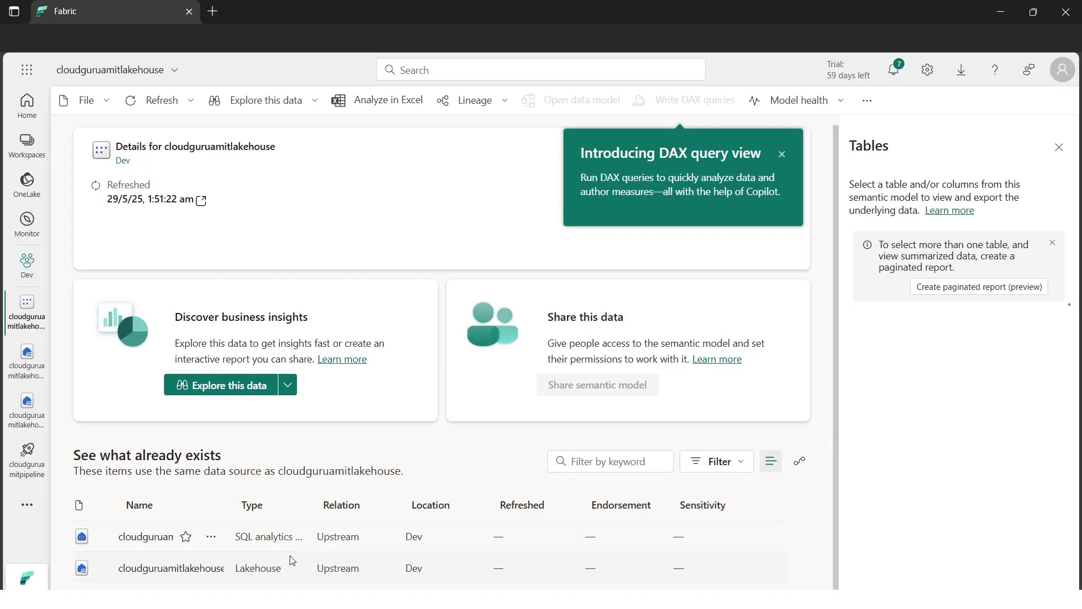
{"action": "left_click", "coordinate": [31, 147]}
{"action": "left_click", "coordinate": [113, 261]}
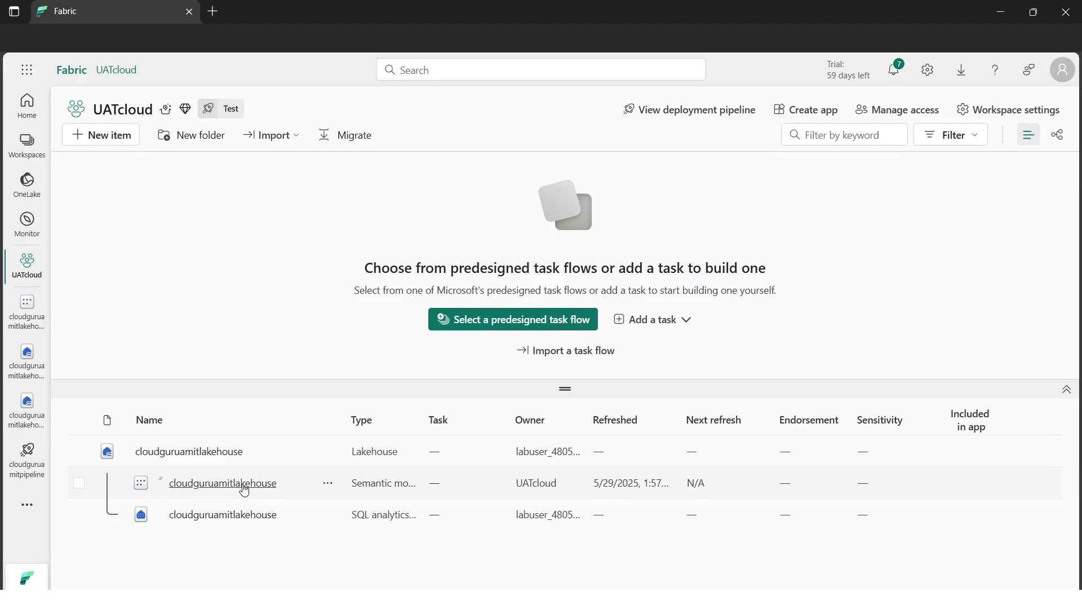
{"action": "left_click", "coordinate": [243, 484]}
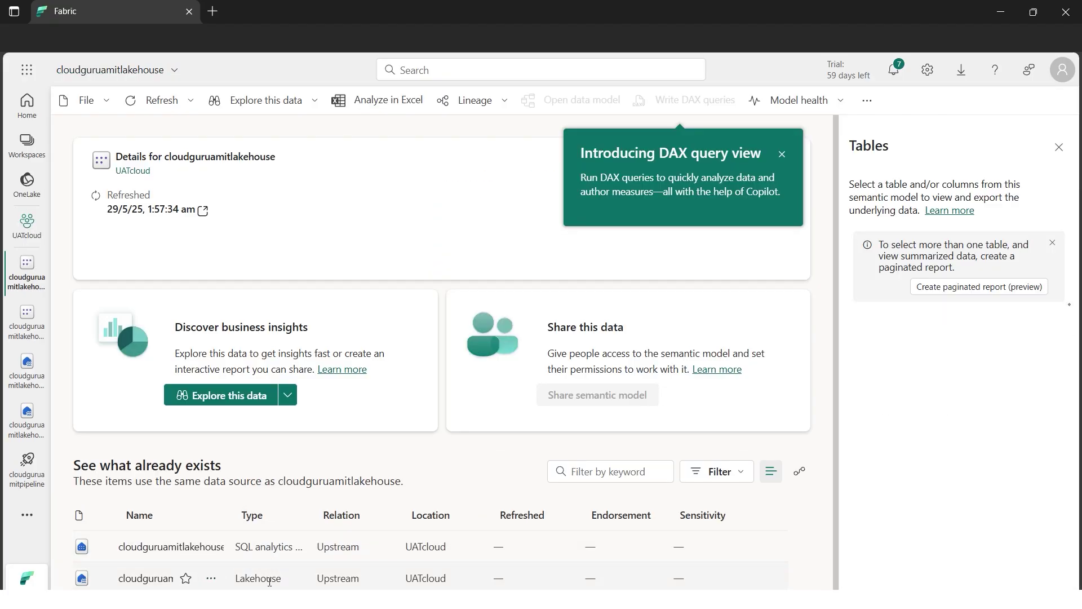
{"action": "left_click", "coordinate": [783, 156]}
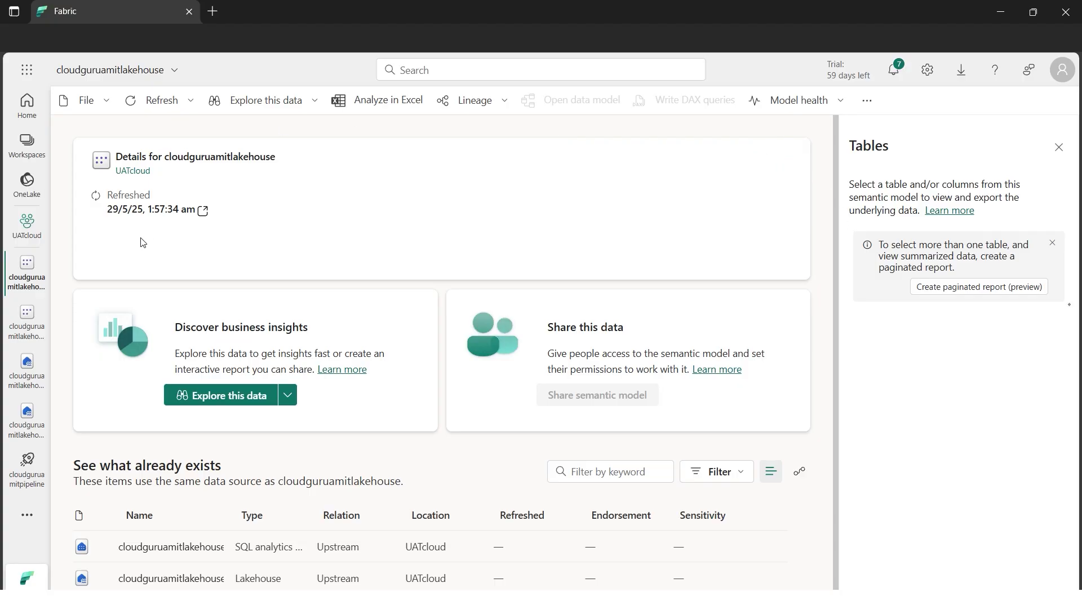
Step: Return to cloudguruamitpipeline and deploy the lakehouse from the Test stage to the Production stage without a note
{"action": "left_click", "coordinate": [32, 479]}
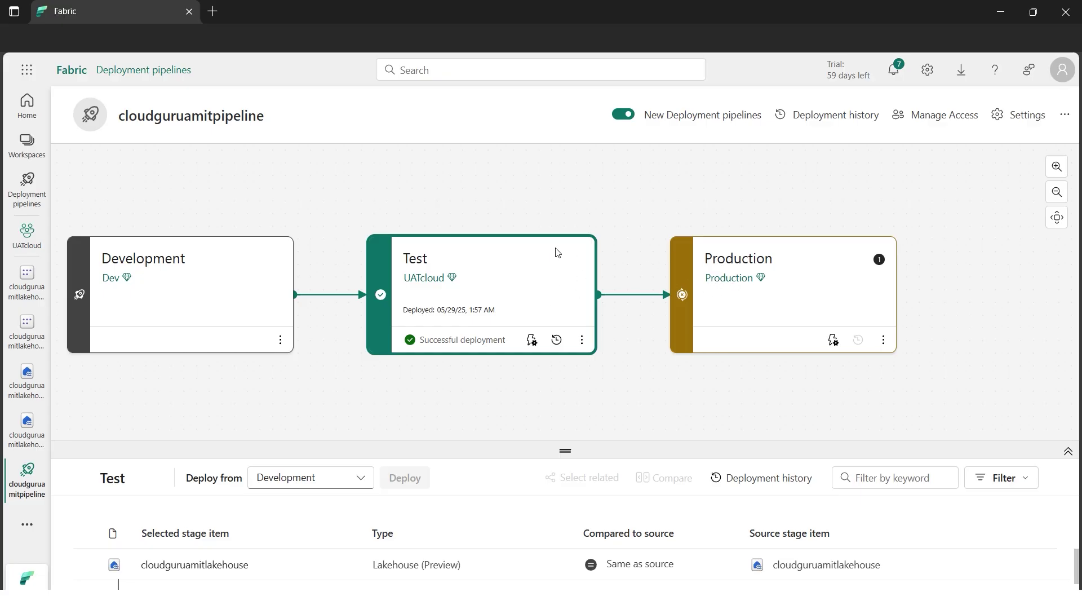
{"action": "left_click", "coordinate": [754, 312]}
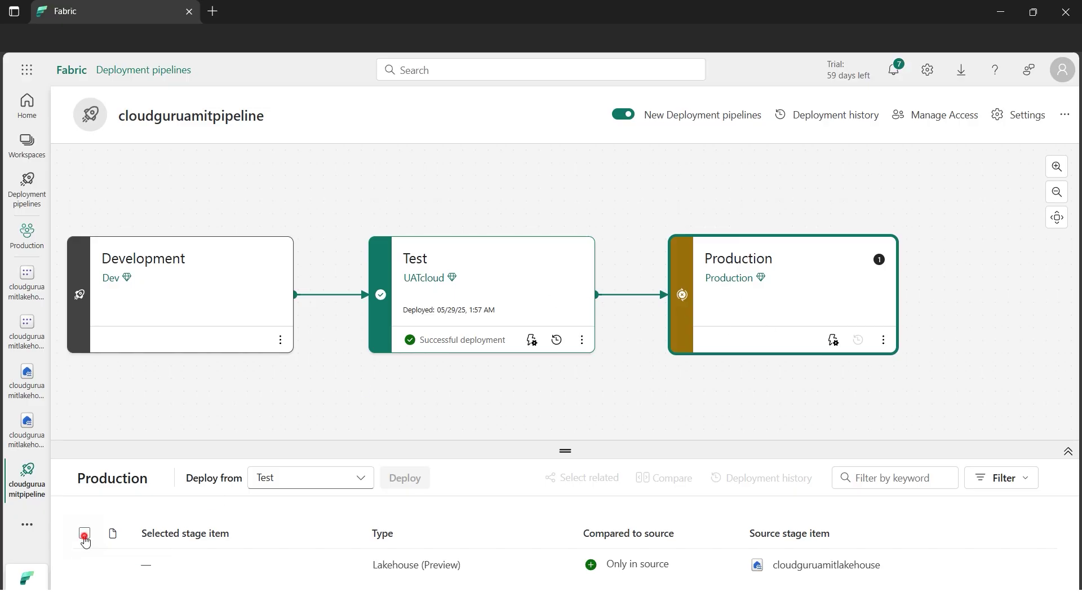
{"action": "left_click", "coordinate": [85, 533]}
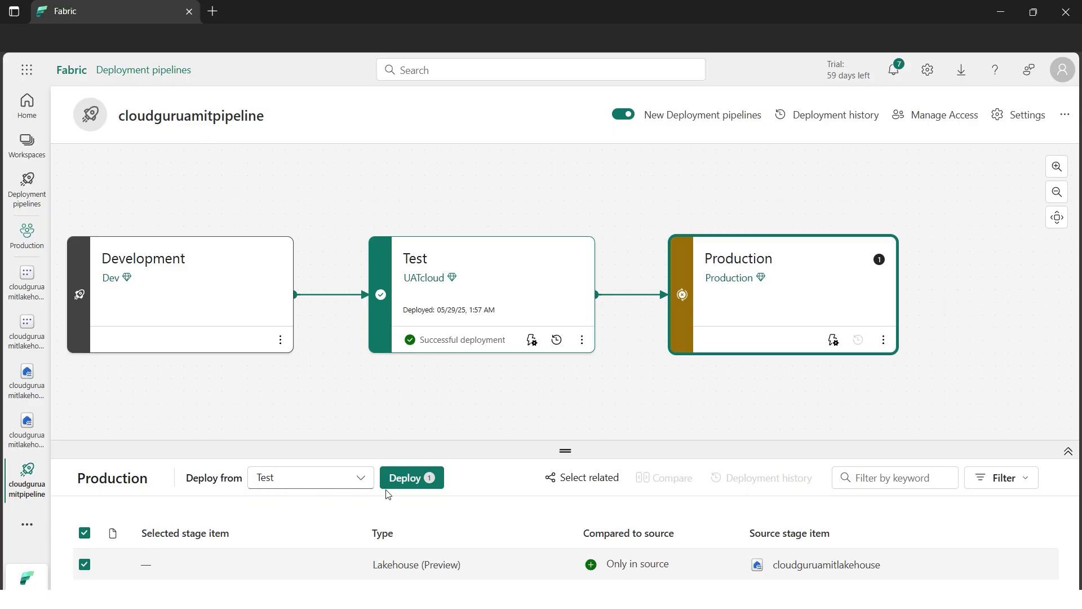
{"action": "left_click", "coordinate": [417, 479]}
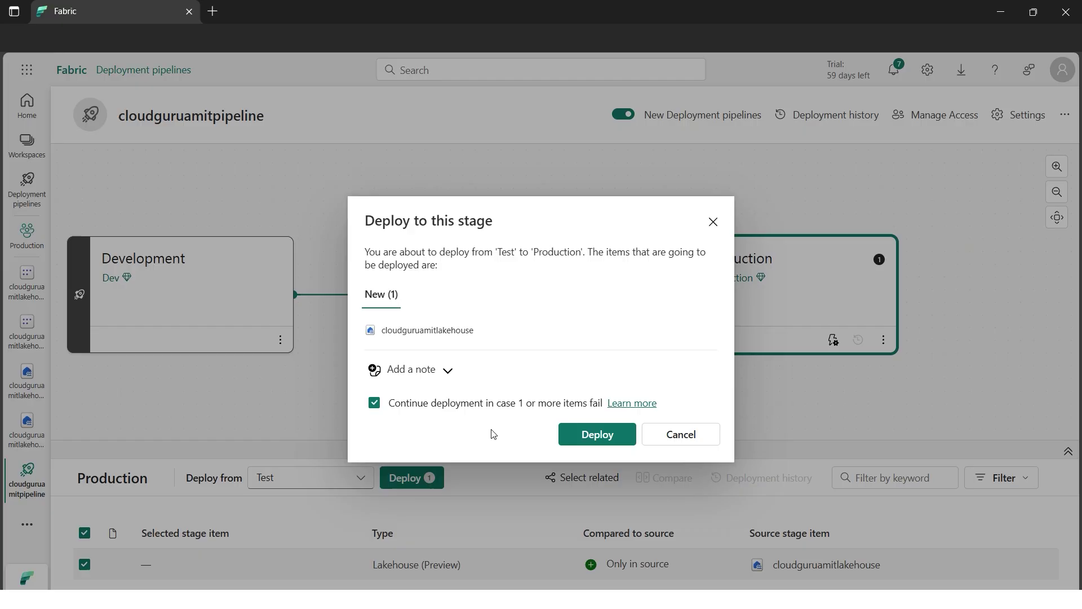
{"action": "left_click", "coordinate": [599, 435]}
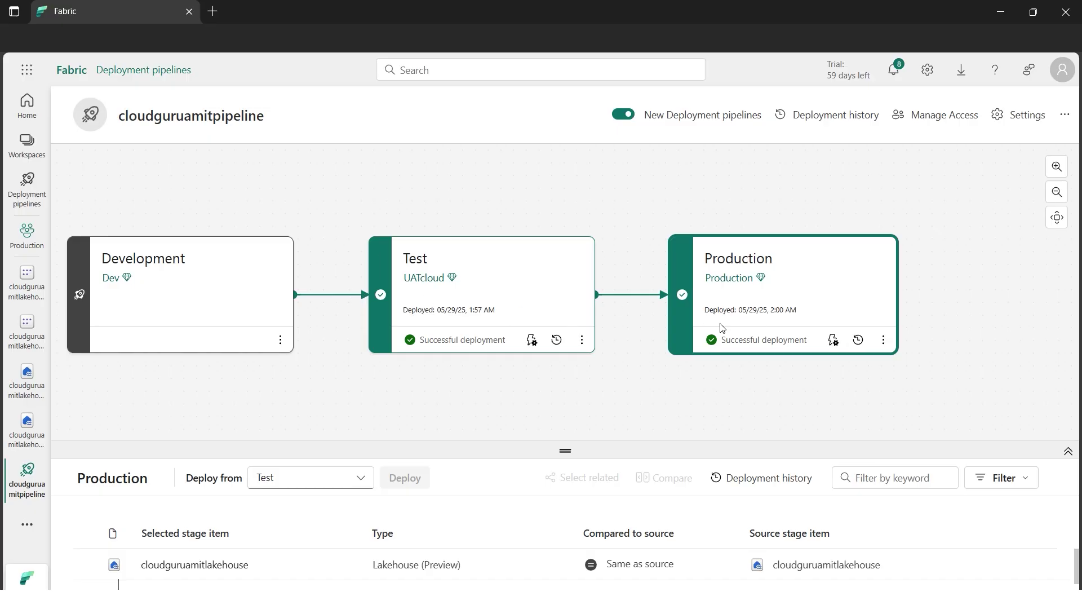
Step: Open the Production workspace to check its deployed items
{"action": "left_click", "coordinate": [28, 144]}
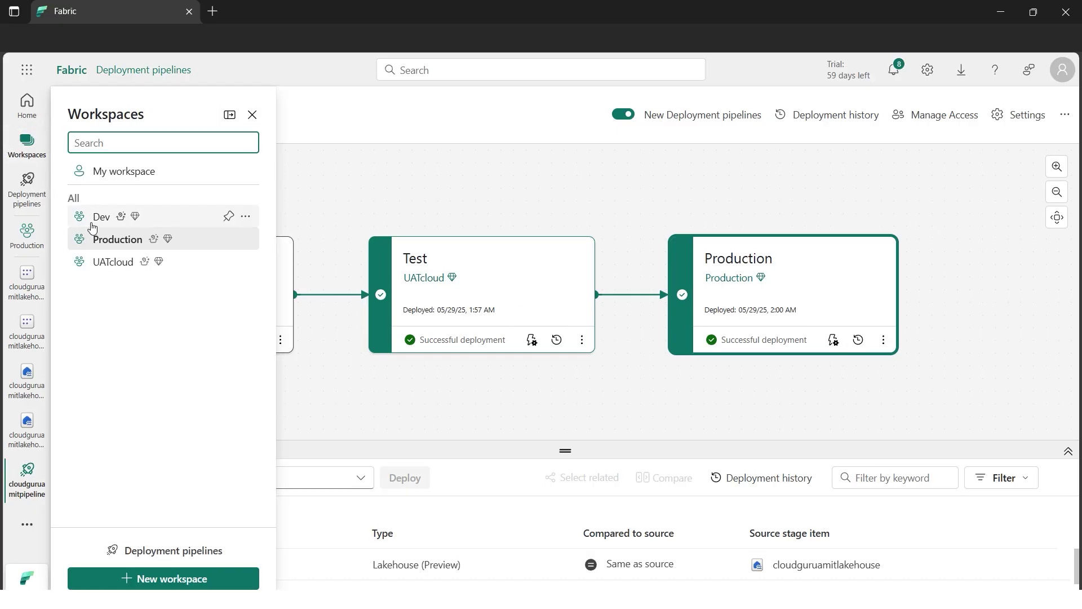
{"action": "left_click", "coordinate": [97, 240]}
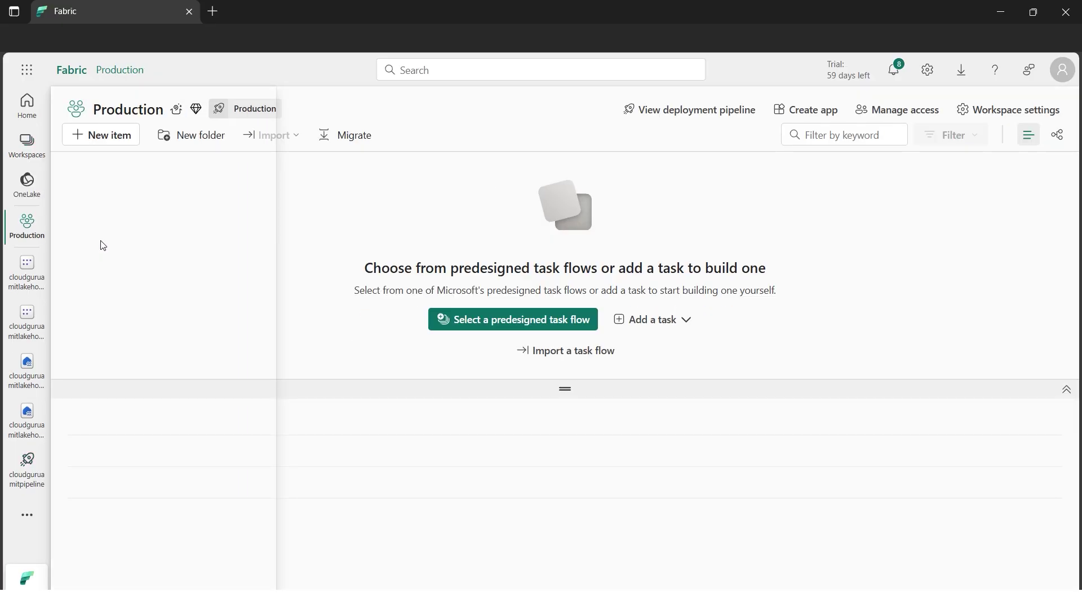